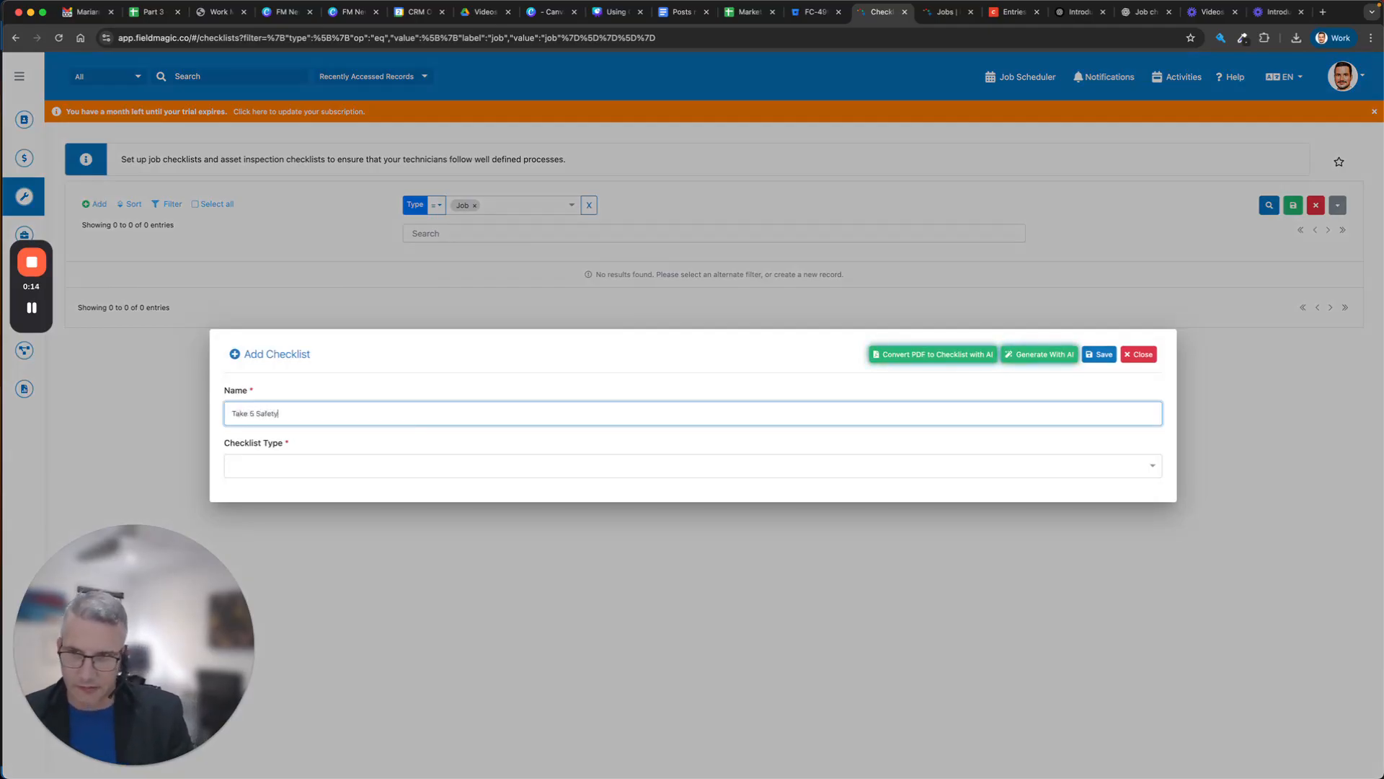
Step: Set the checklist type to Job Checklist and generate its prompts with AI from the description "Take 5 Safety"
{"action": "left_click", "coordinate": [344, 465]}
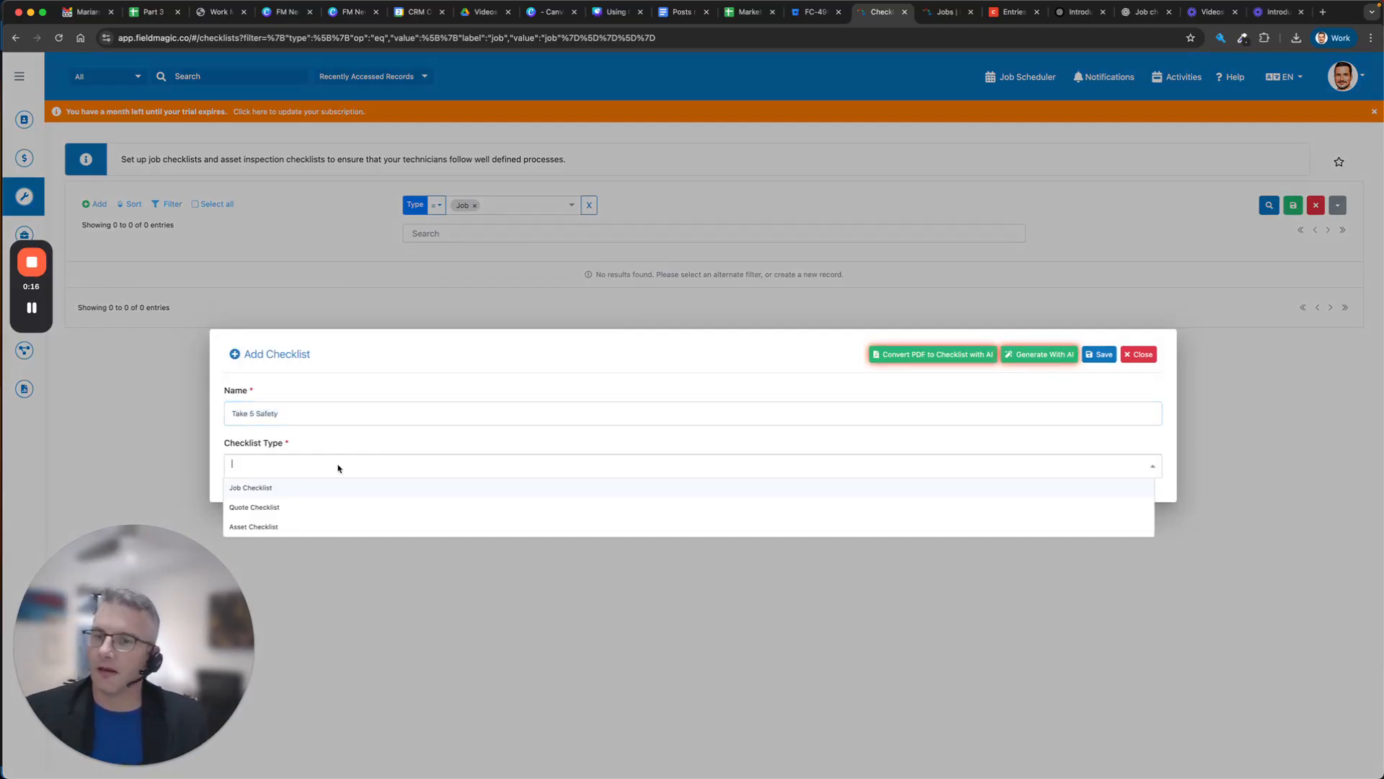
{"action": "left_click", "coordinate": [303, 484]}
{"action": "left_click", "coordinate": [1042, 355]}
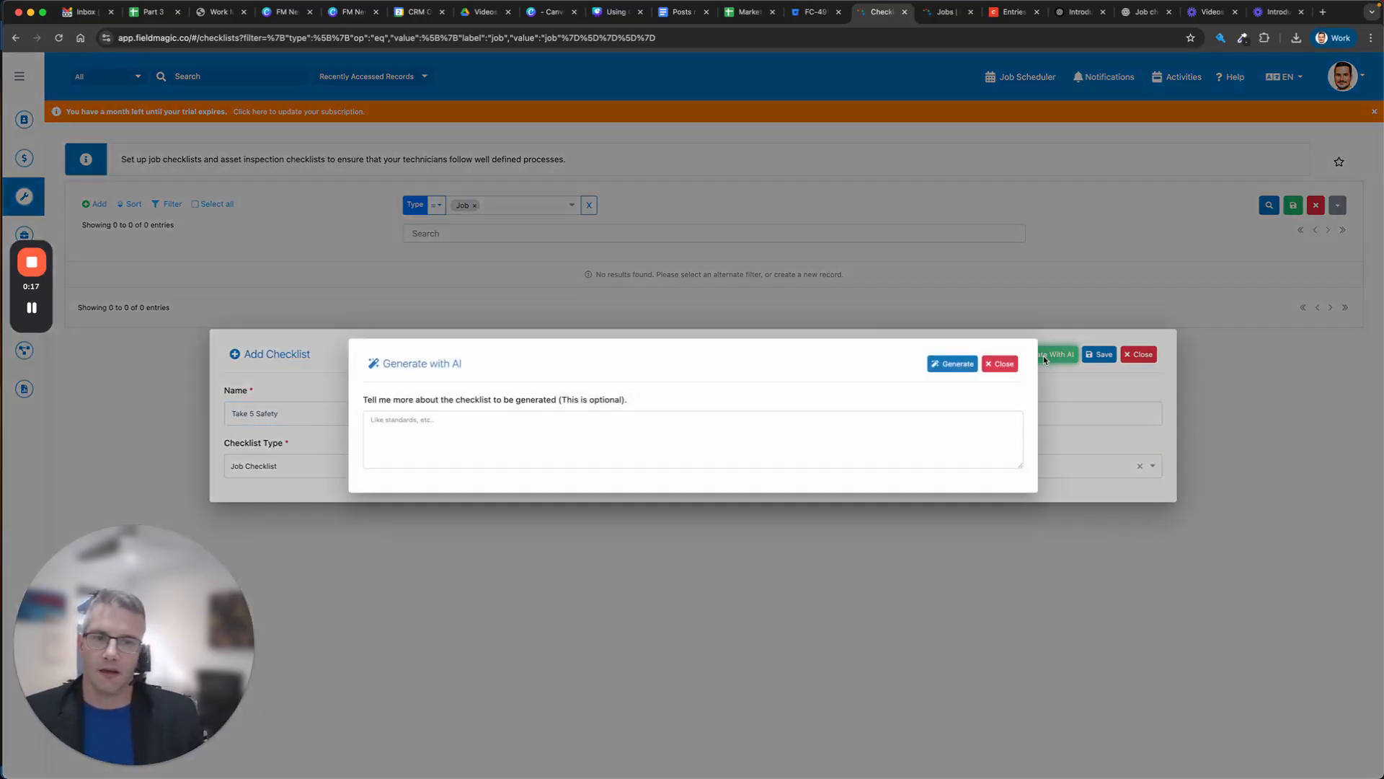
{"action": "left_click", "coordinate": [501, 440]}
{"action": "type", "text": "Take 5 Safety"}
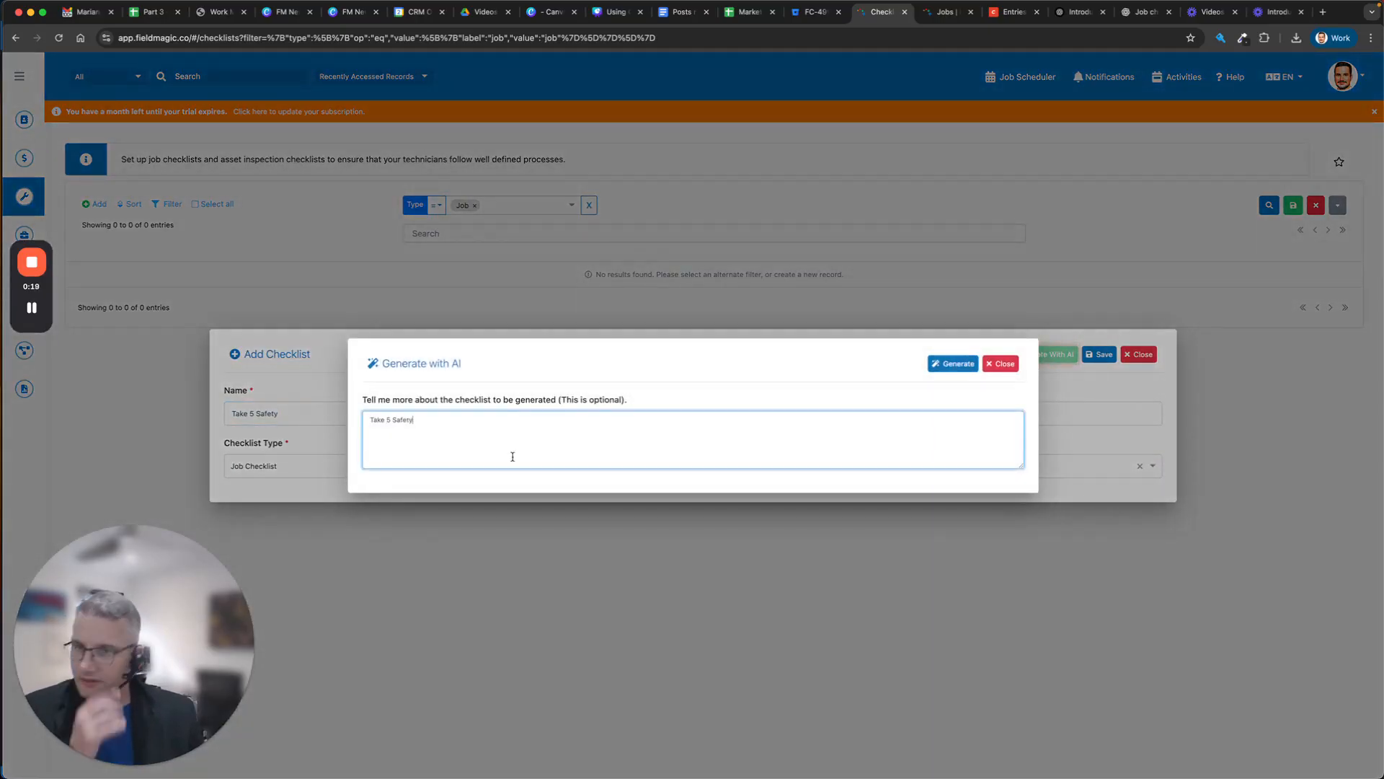
{"action": "left_click", "coordinate": [954, 364]}
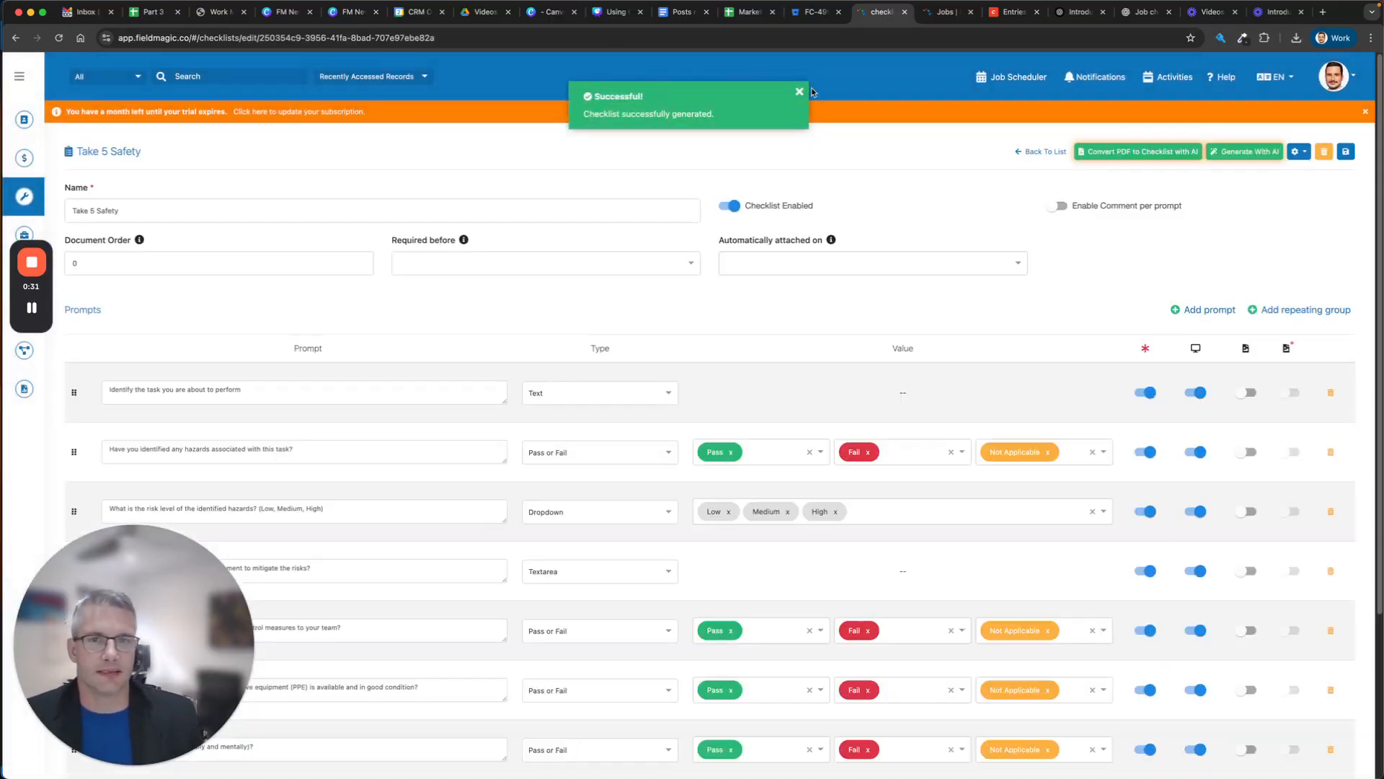
Step: Delete the prompt "Identify the task you are about to perform" from the generated checklist
{"action": "scroll", "coordinate": [273, 291], "scroll_direction": "down", "scroll_amount": 3}
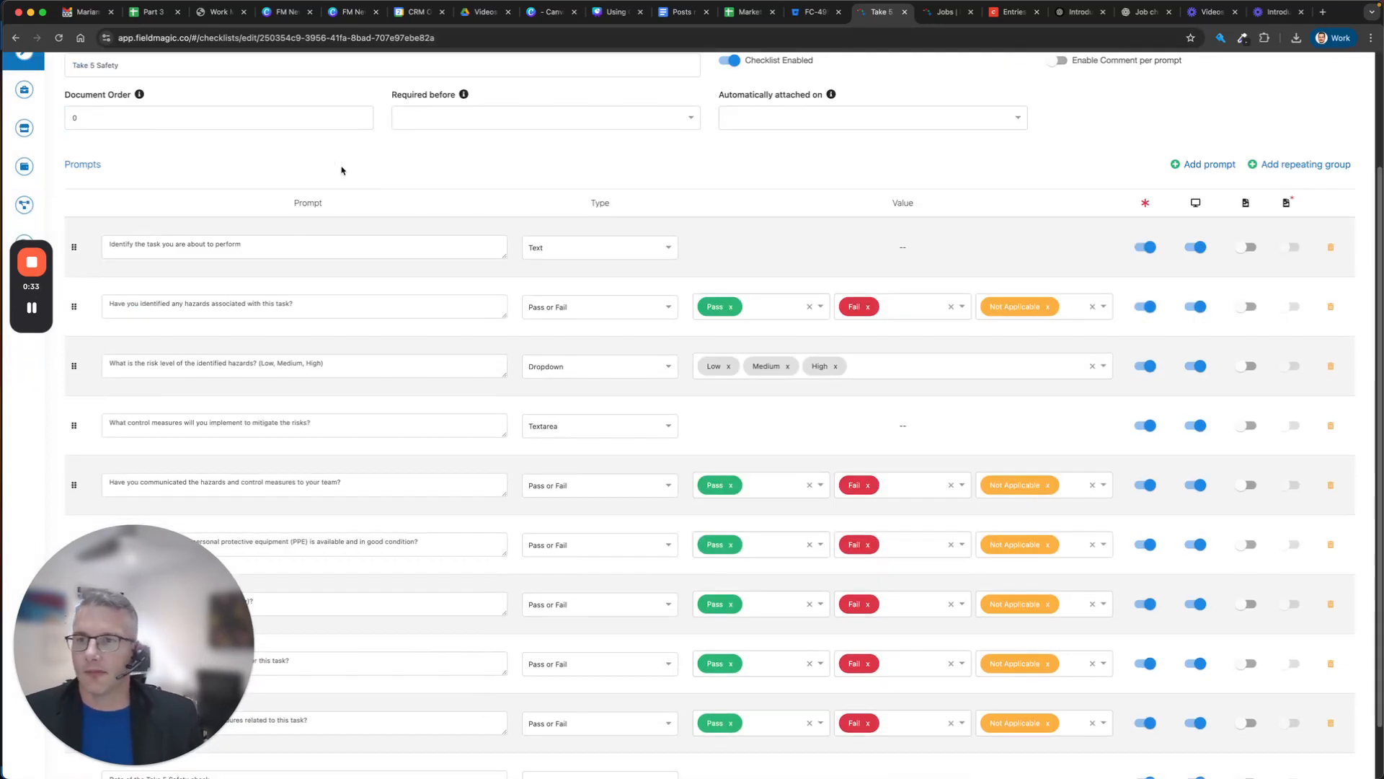
{"action": "left_click", "coordinate": [131, 246]}
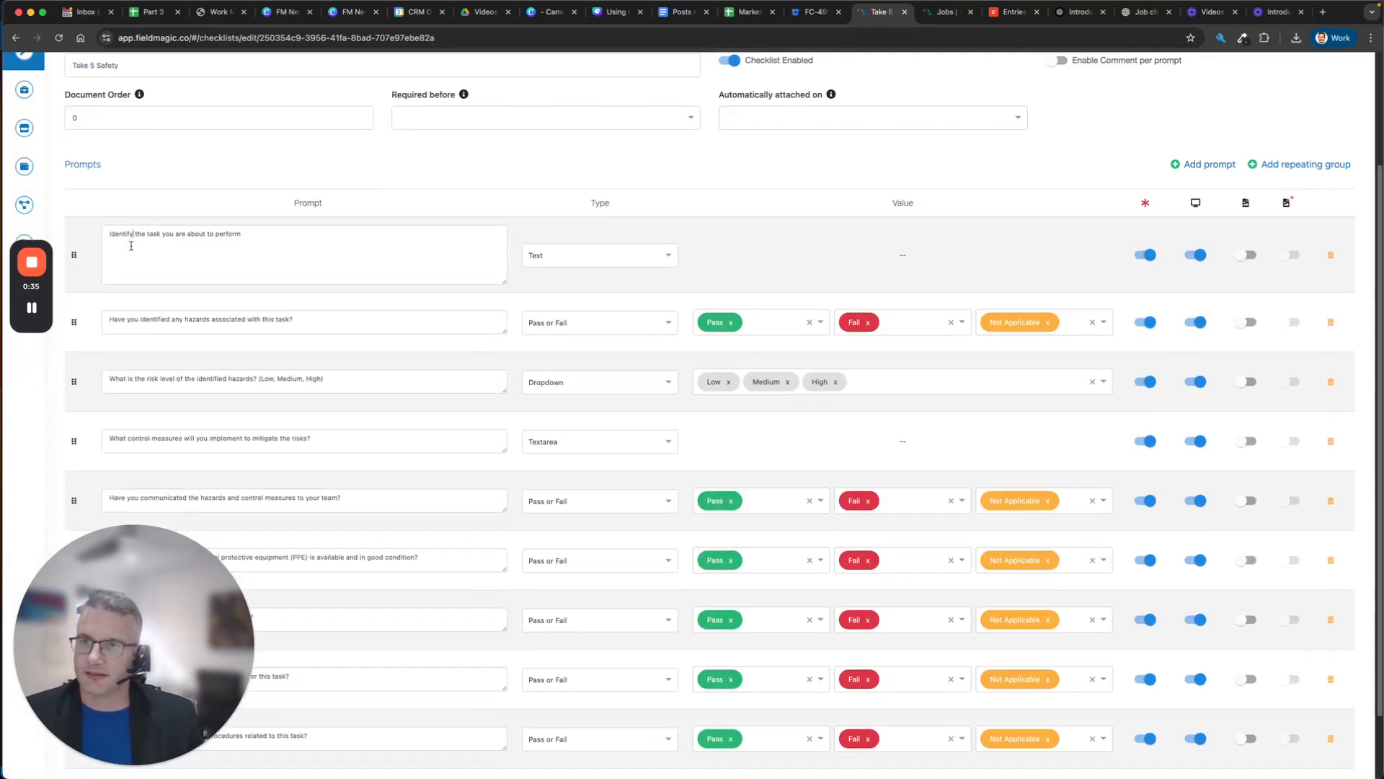
{"action": "left_click", "coordinate": [296, 238]}
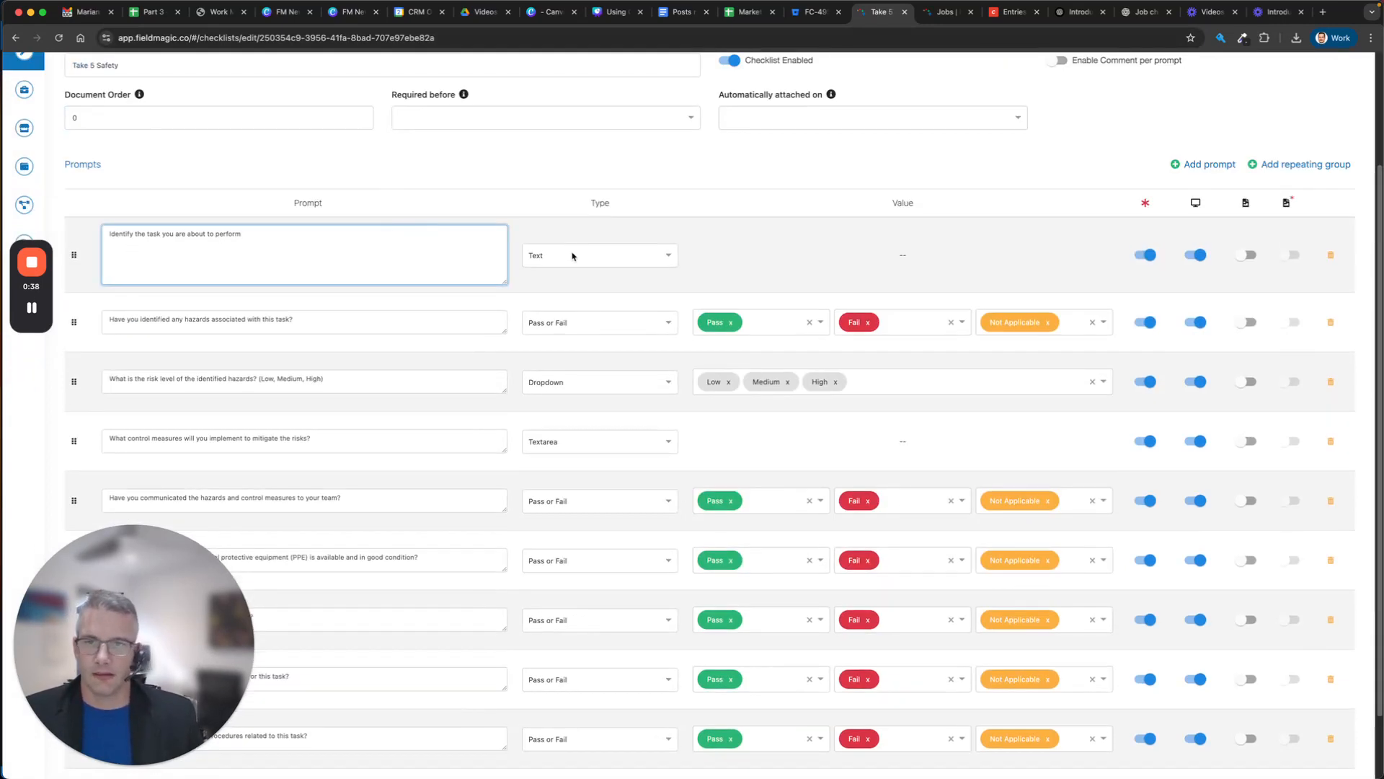
{"action": "scroll", "coordinate": [574, 371], "scroll_direction": "down", "scroll_amount": 2}
{"action": "scroll", "coordinate": [576, 416], "scroll_direction": "up", "scroll_amount": 4}
{"action": "scroll", "coordinate": [576, 416], "scroll_direction": "up", "scroll_amount": 2}
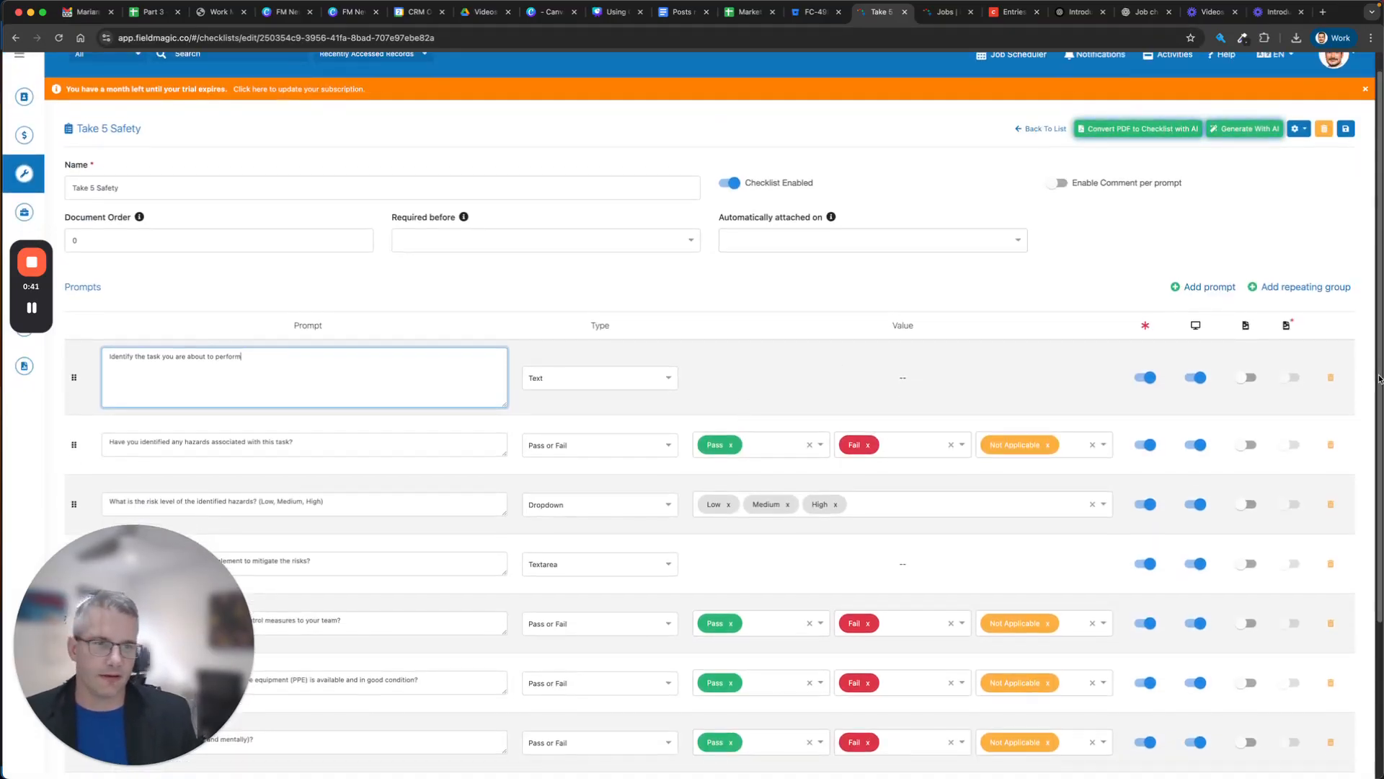
{"action": "left_click", "coordinate": [1330, 377]}
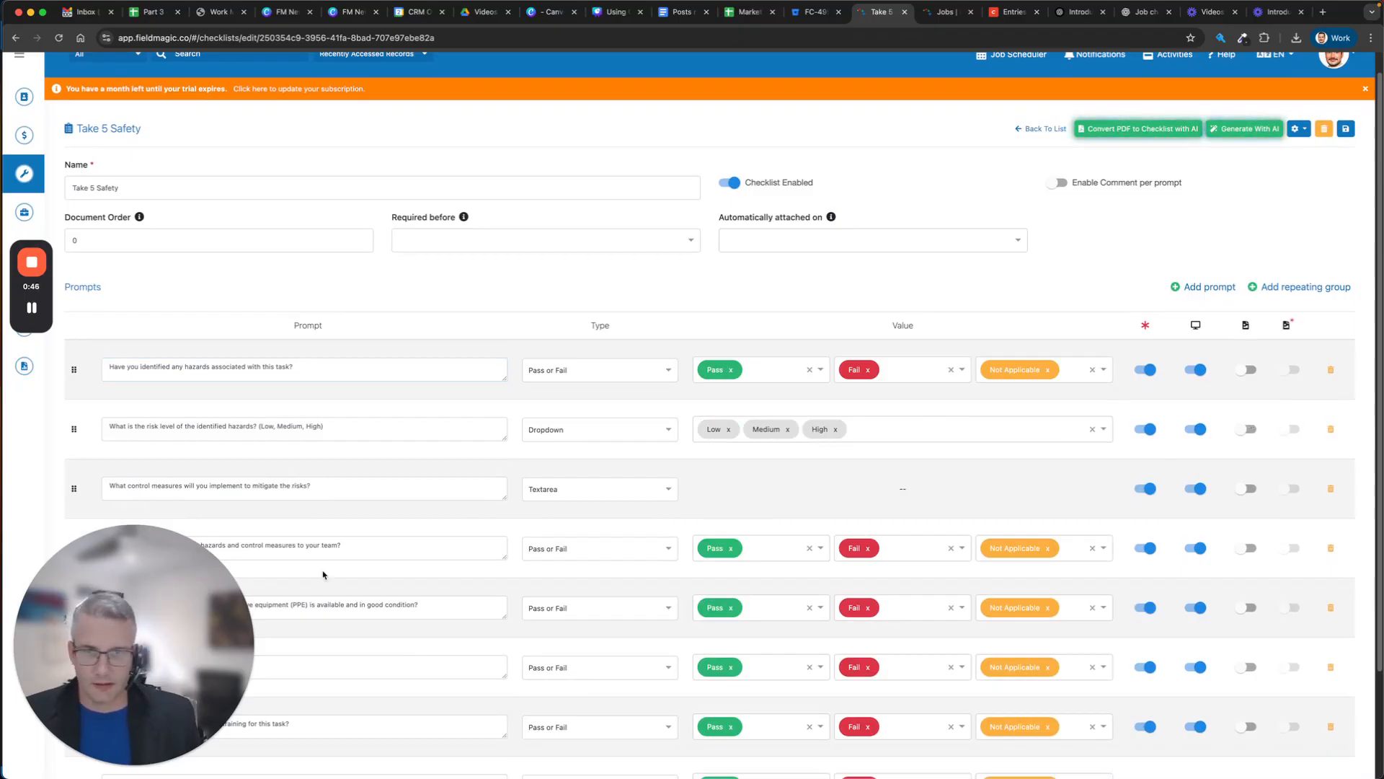
Step: Delete the prompt "What control measures will you implement to mitigate the risks?" from the checklist
{"action": "left_click_drag", "start_coordinate": [136, 569], "coordinate": [1239, 134]}
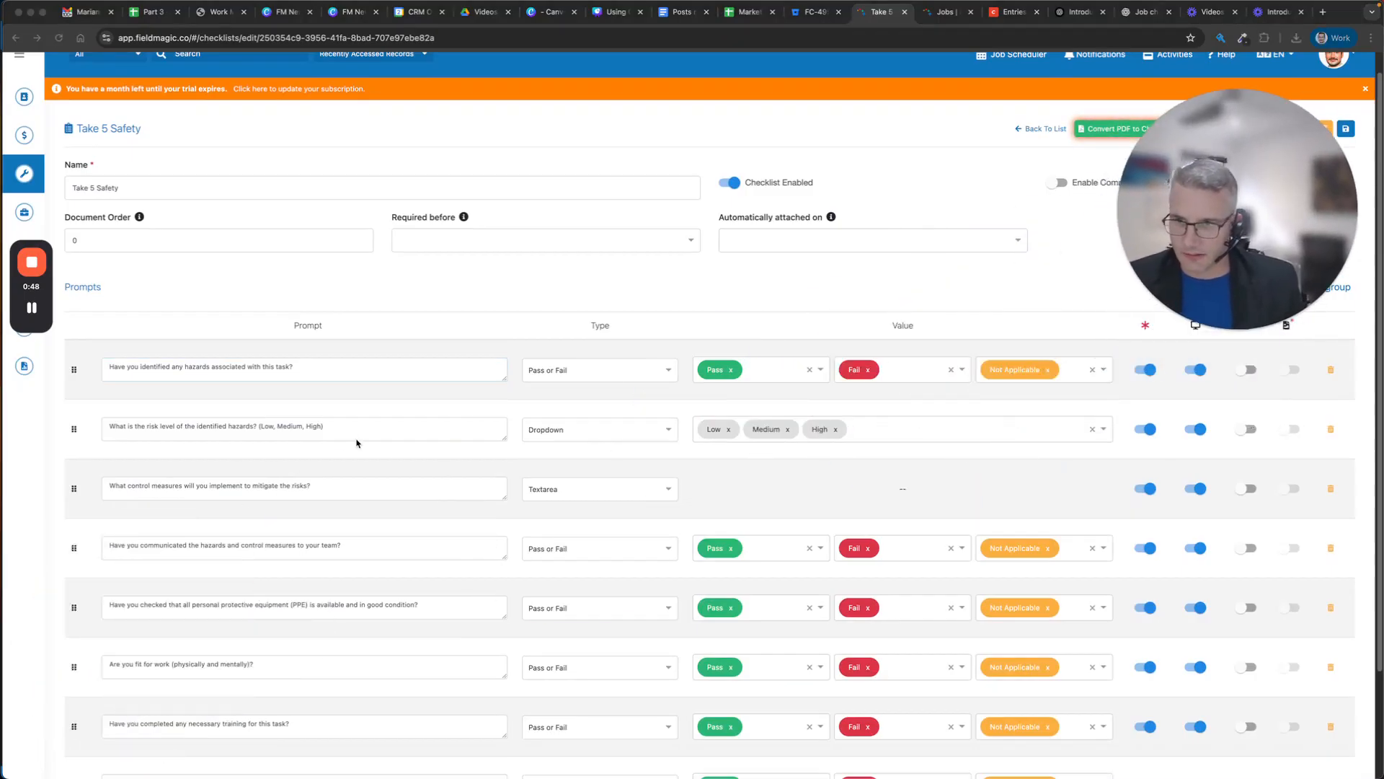
{"action": "scroll", "coordinate": [622, 506], "scroll_direction": "down", "scroll_amount": 1}
{"action": "scroll", "coordinate": [621, 506], "scroll_direction": "down", "scroll_amount": 3}
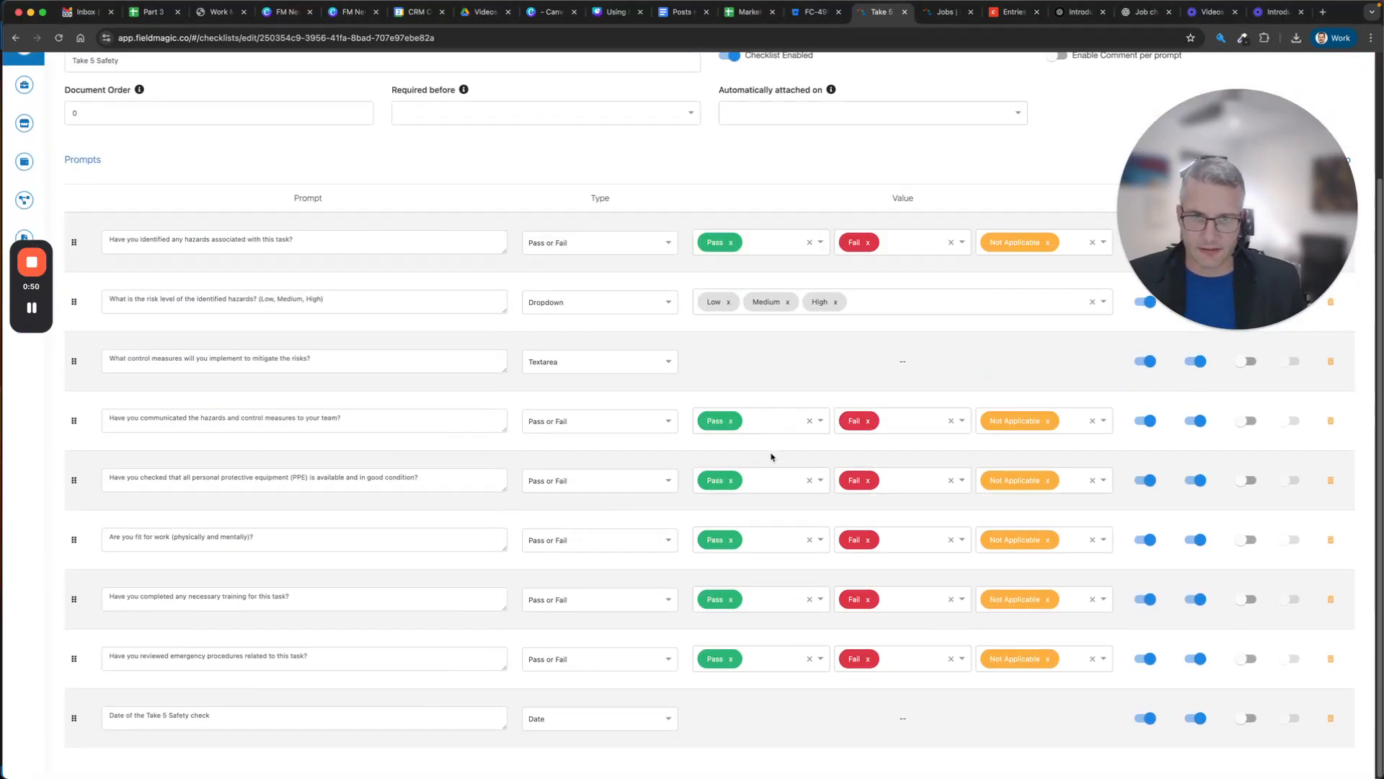
{"action": "scroll", "coordinate": [945, 577], "scroll_direction": "up", "scroll_amount": 4}
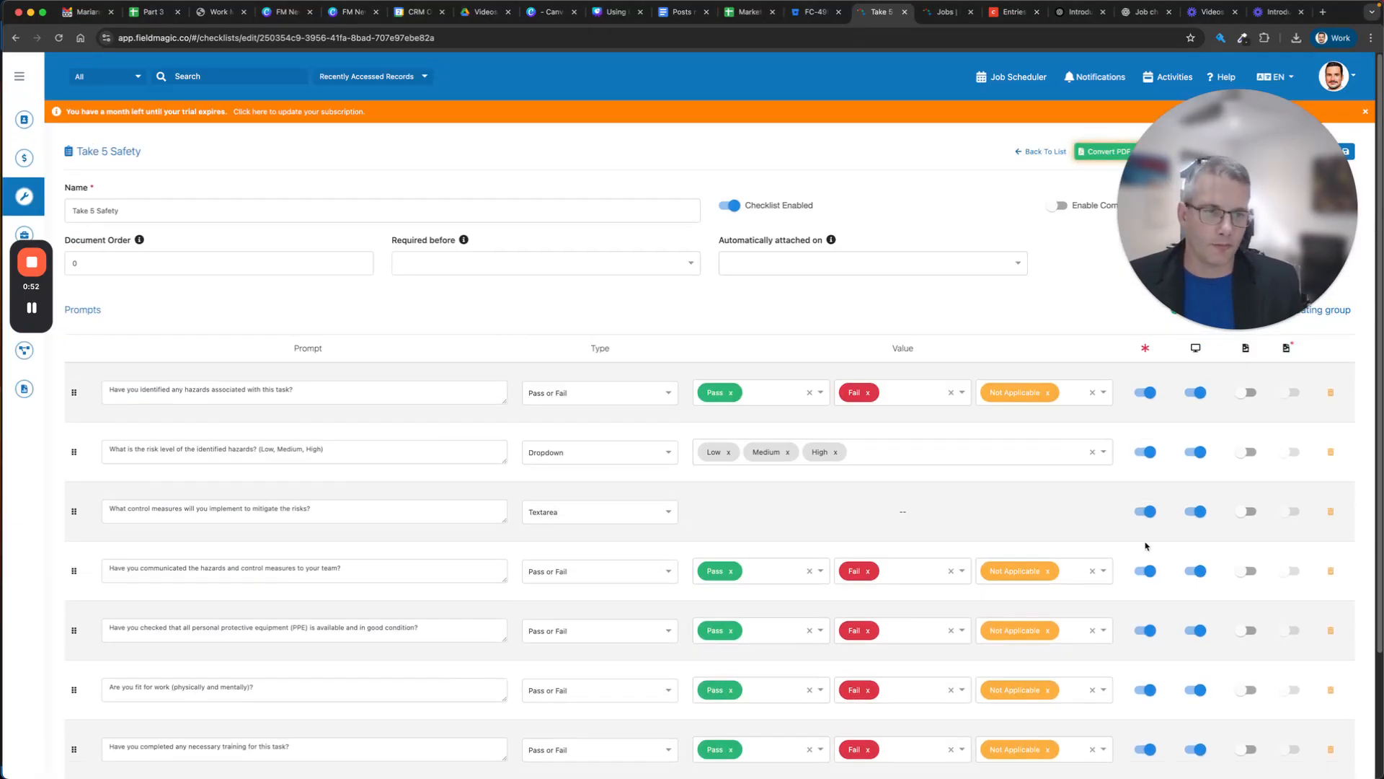
{"action": "left_click", "coordinate": [1330, 511]}
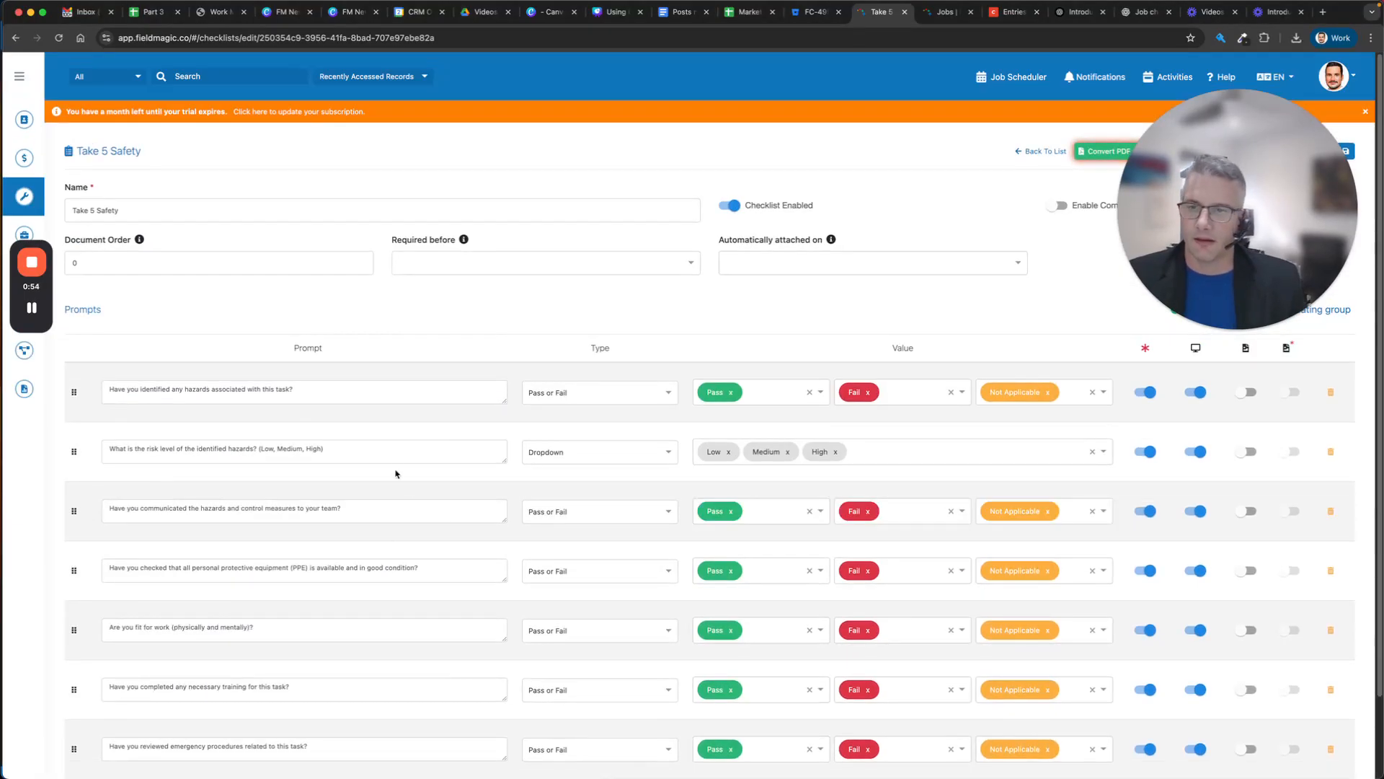
Step: Make the checklist required before starting the first job timer
{"action": "scroll", "coordinate": [395, 473], "scroll_direction": "down", "scroll_amount": 3}
{"action": "scroll", "coordinate": [672, 542], "scroll_direction": "up", "scroll_amount": 3}
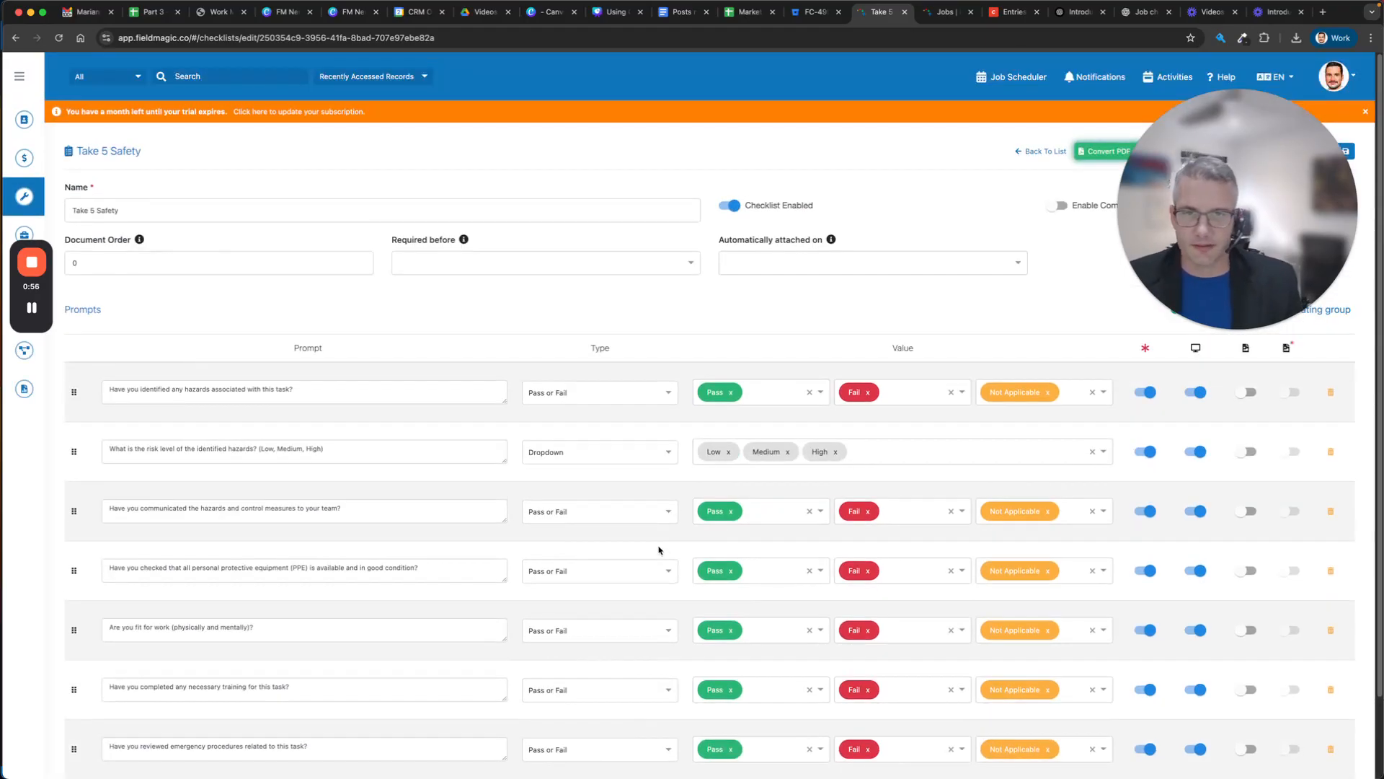
{"action": "left_click_drag", "start_coordinate": [1207, 177], "coordinate": [1206, 405]}
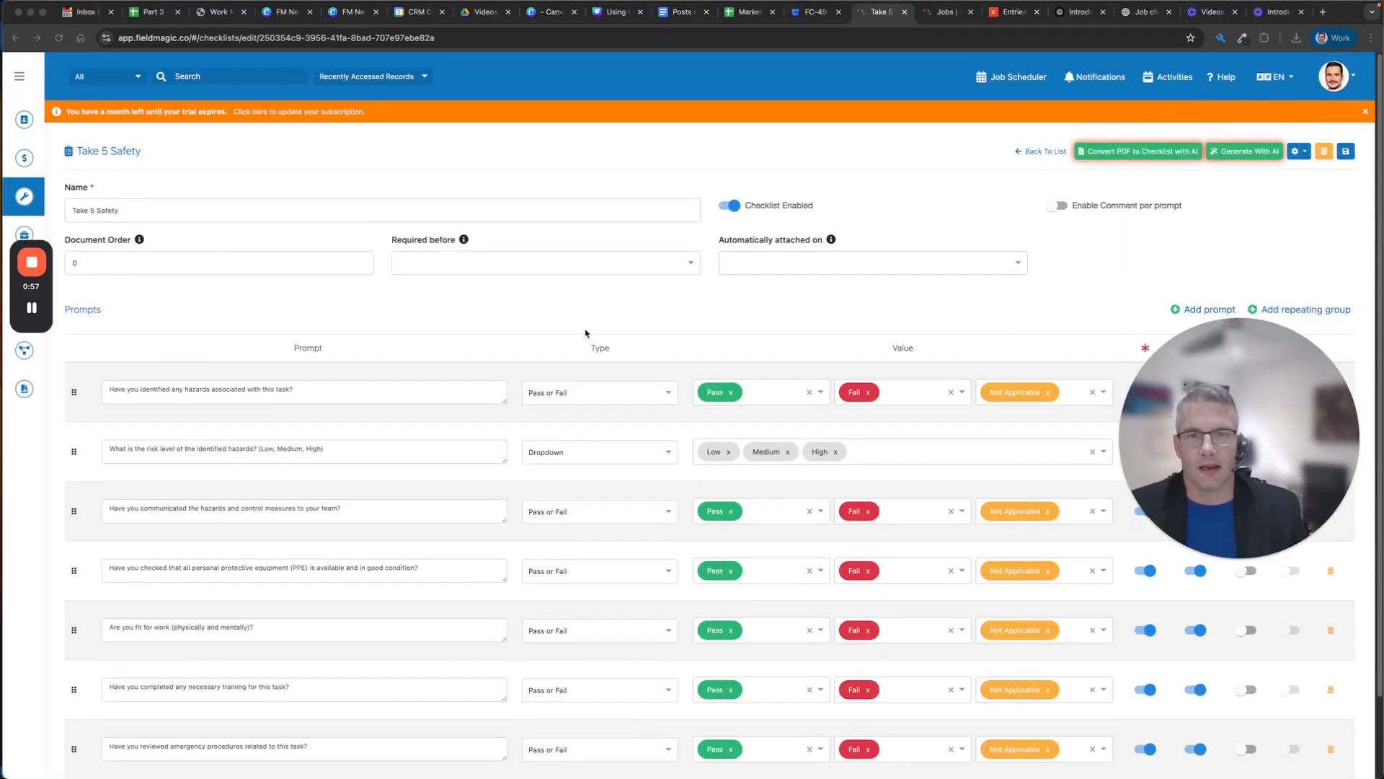
{"action": "left_click", "coordinate": [445, 259]}
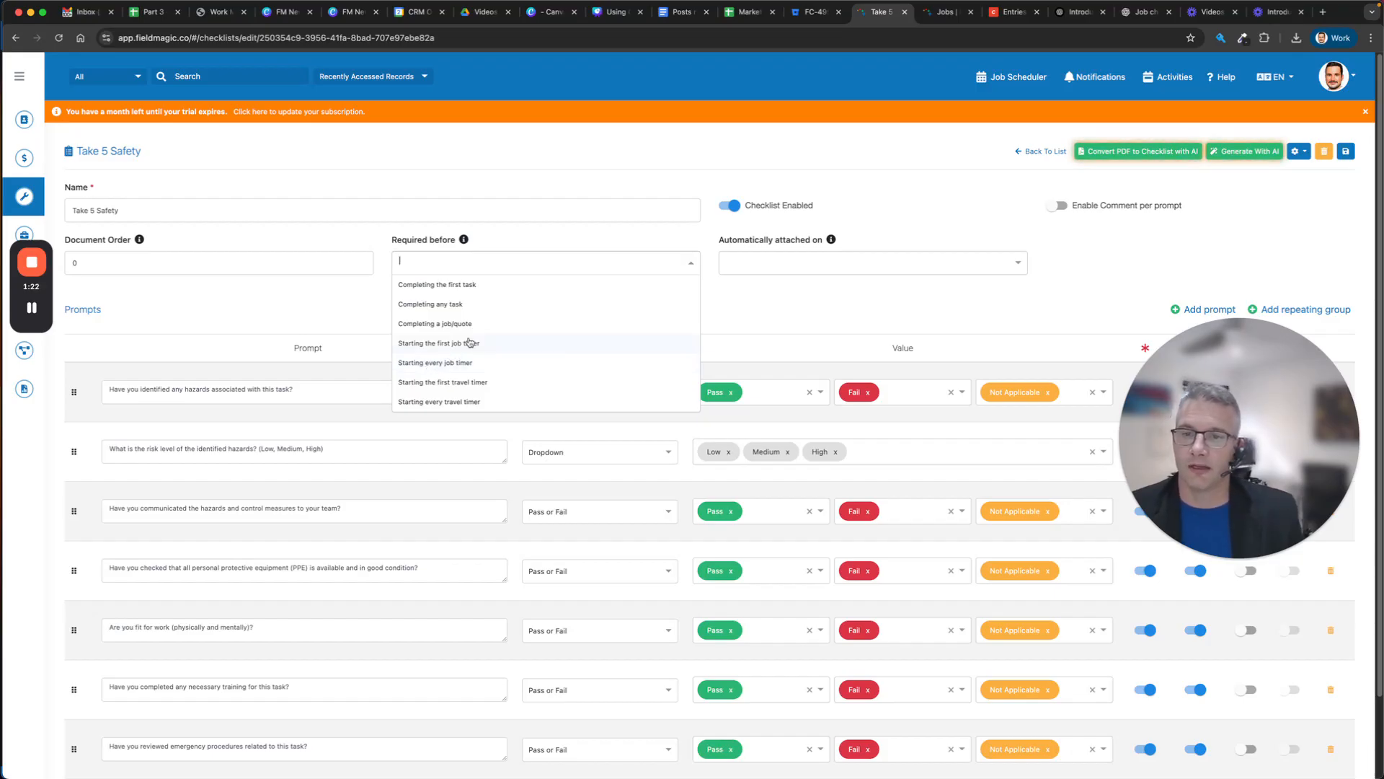
{"action": "left_click", "coordinate": [463, 345]}
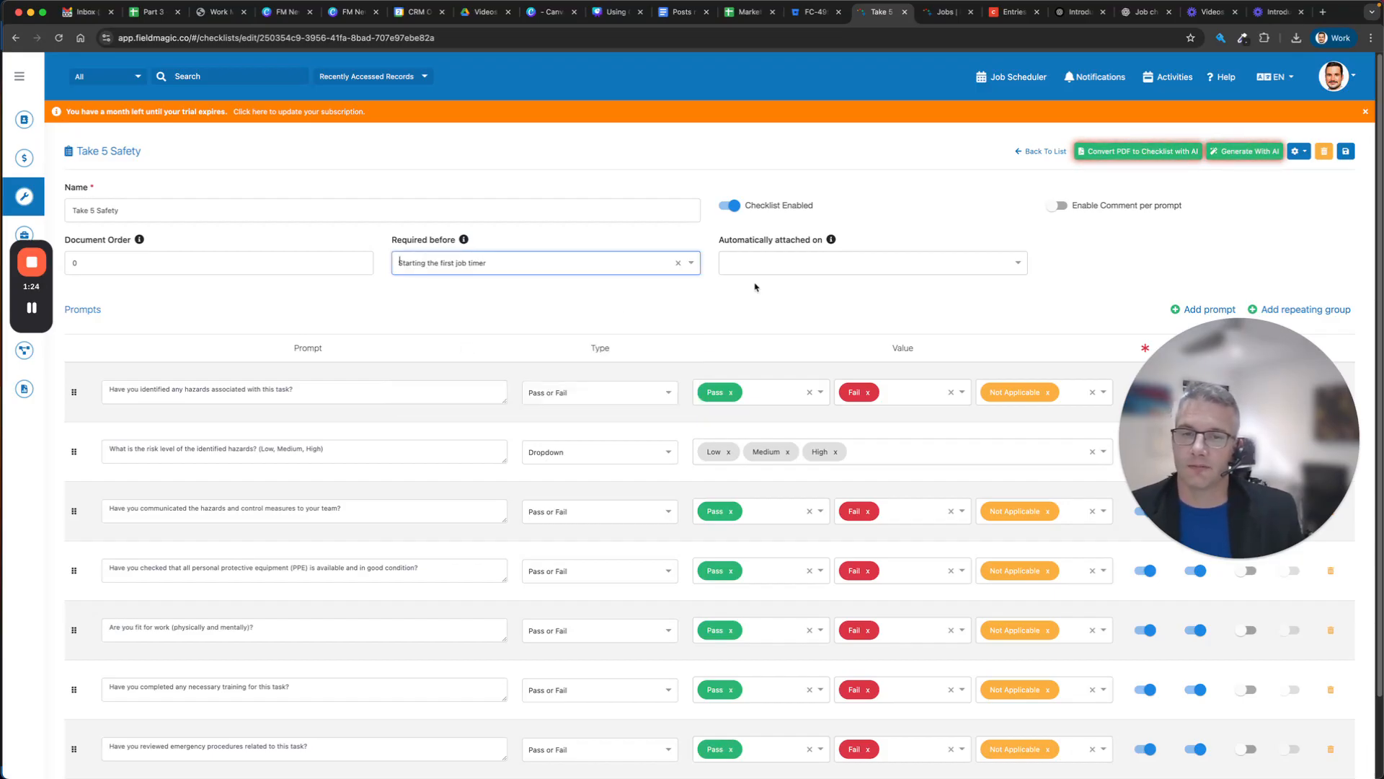
Step: Have the checklist attached automatically to every new job and save the checklist
{"action": "left_click", "coordinate": [772, 265]}
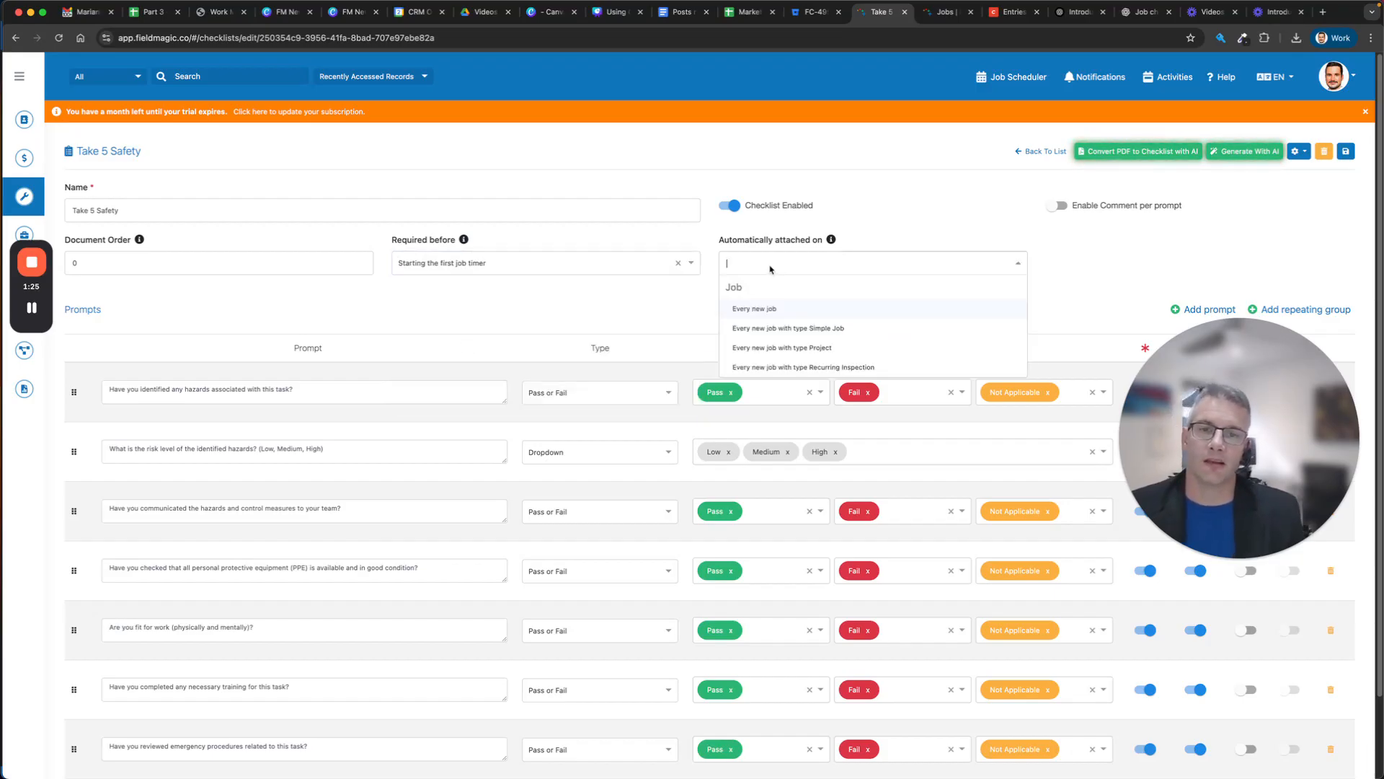
{"action": "left_click", "coordinate": [762, 306]}
{"action": "left_click", "coordinate": [828, 265]}
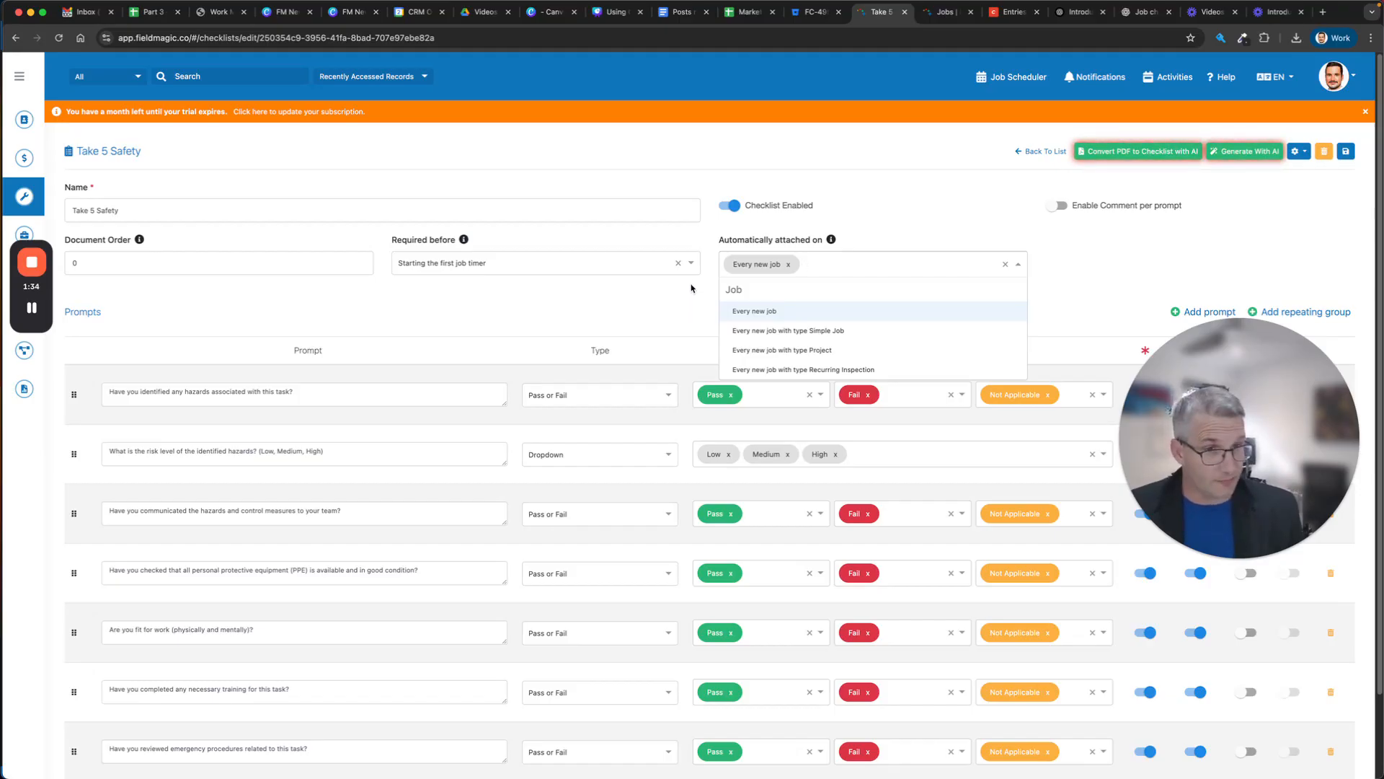
{"action": "left_click", "coordinate": [637, 140]}
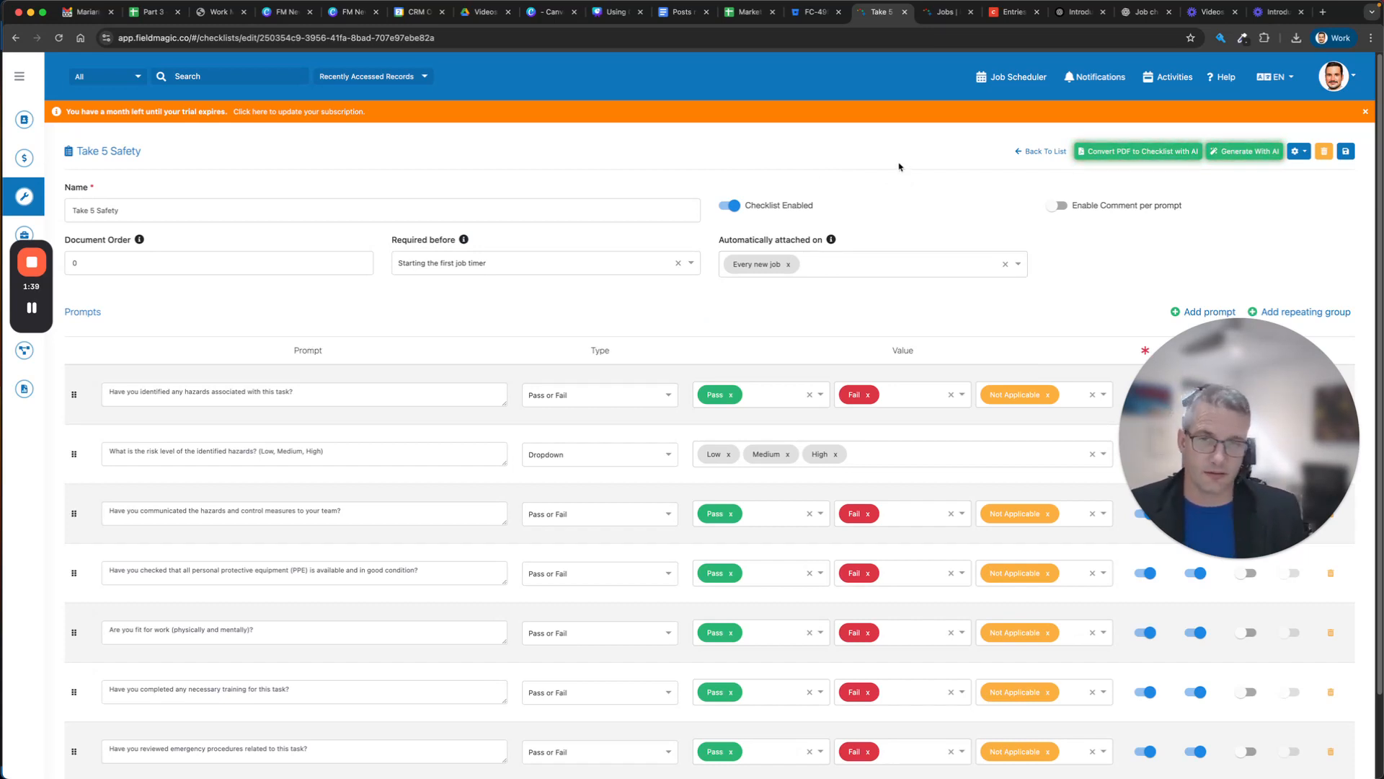
{"action": "left_click", "coordinate": [1345, 153]}
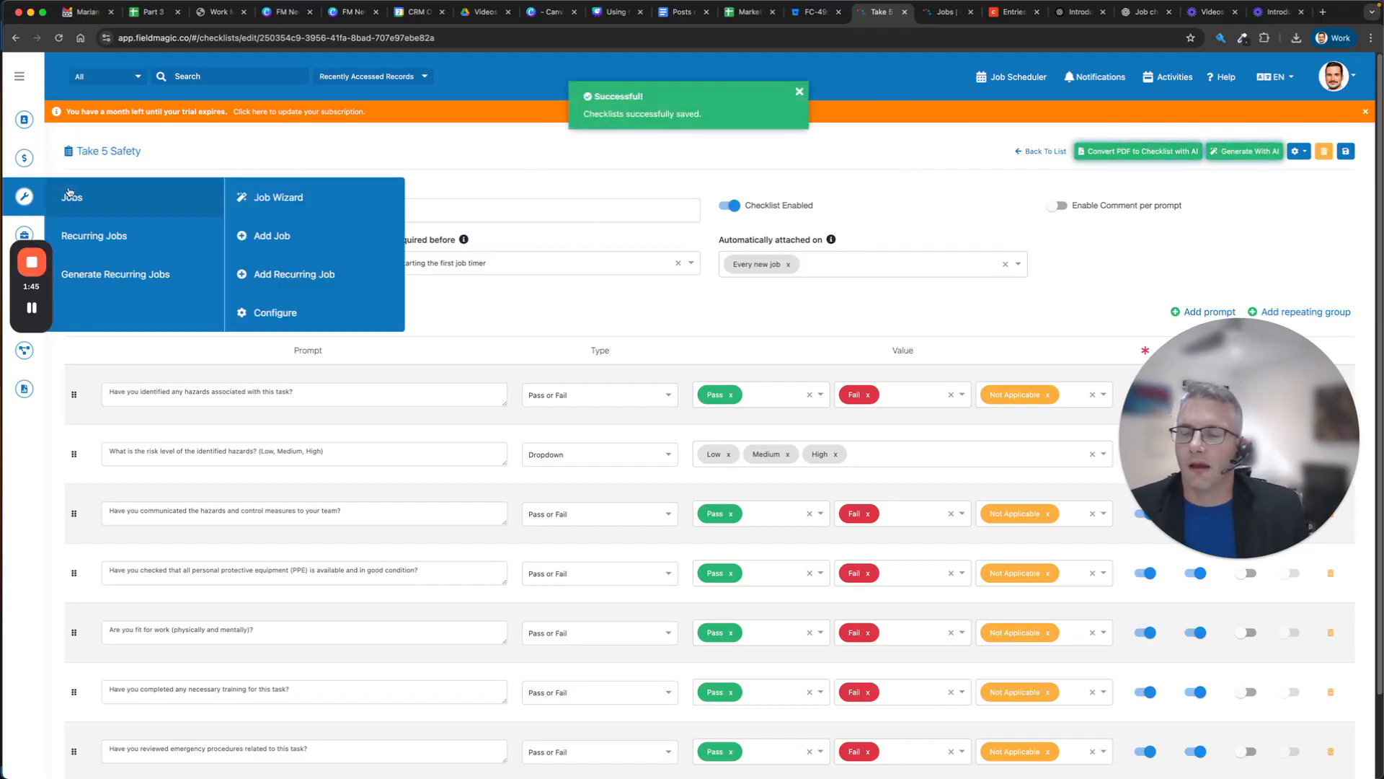
Step: Start a job in the Job Wizard for the existing organization CRM Online Australia Pty Ltd, adding no new contact
{"action": "left_click", "coordinate": [24, 201]}
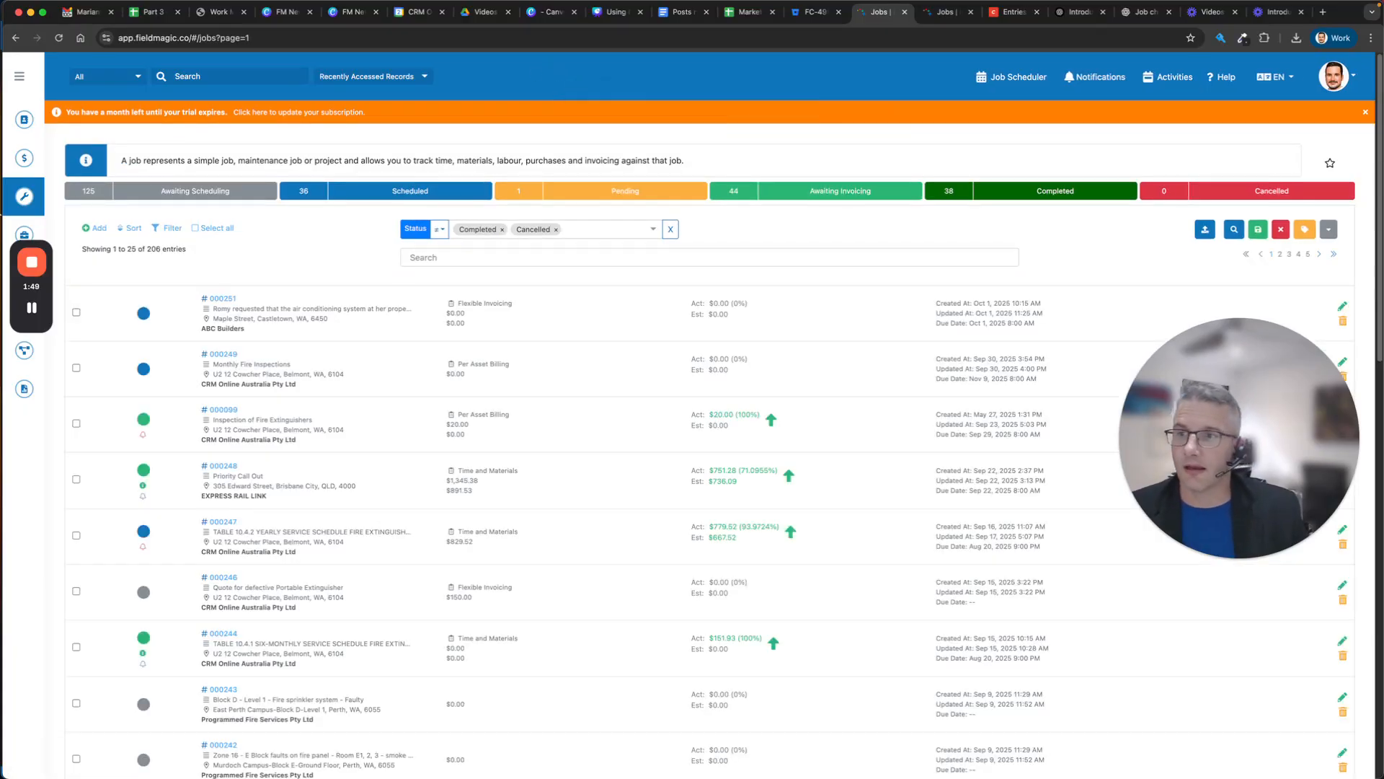
{"action": "mouse_move", "coordinate": [24, 196]}
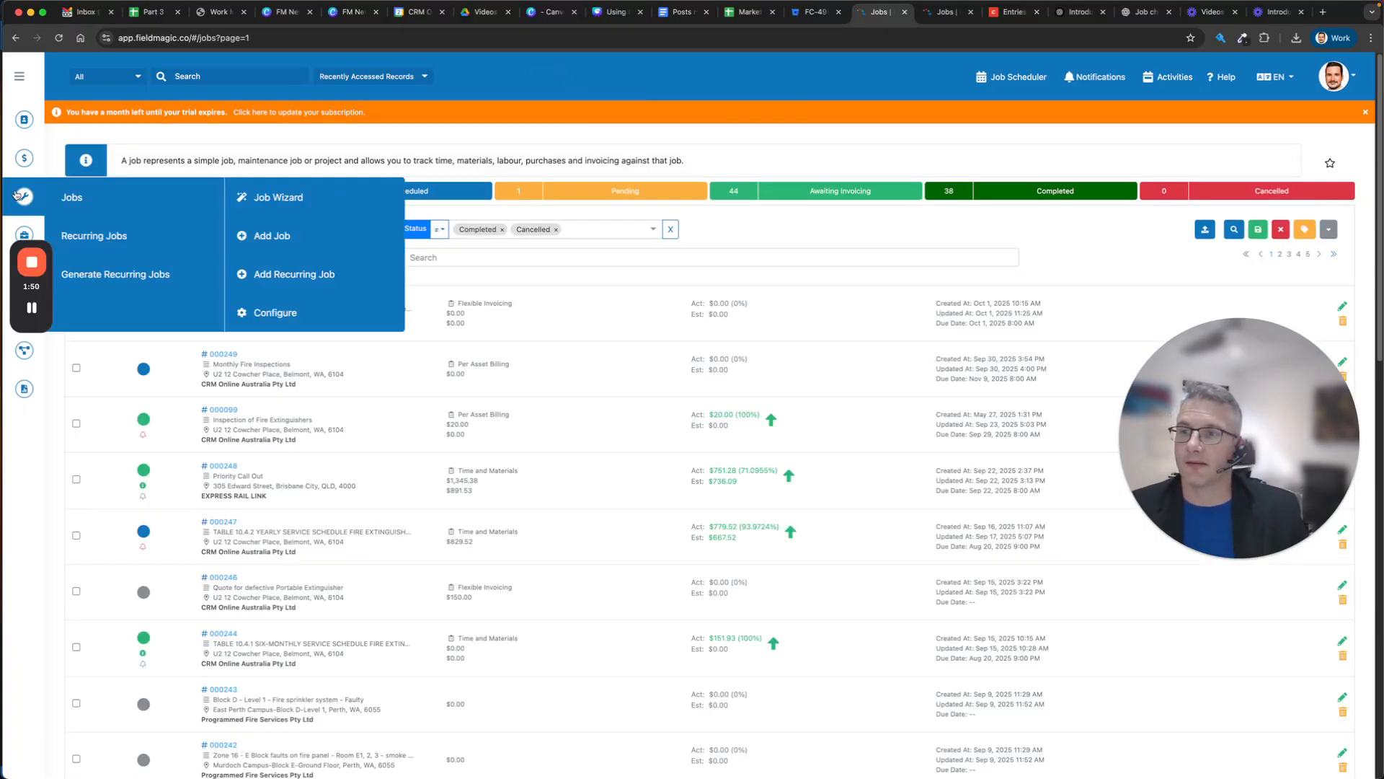
{"action": "left_click", "coordinate": [315, 198]}
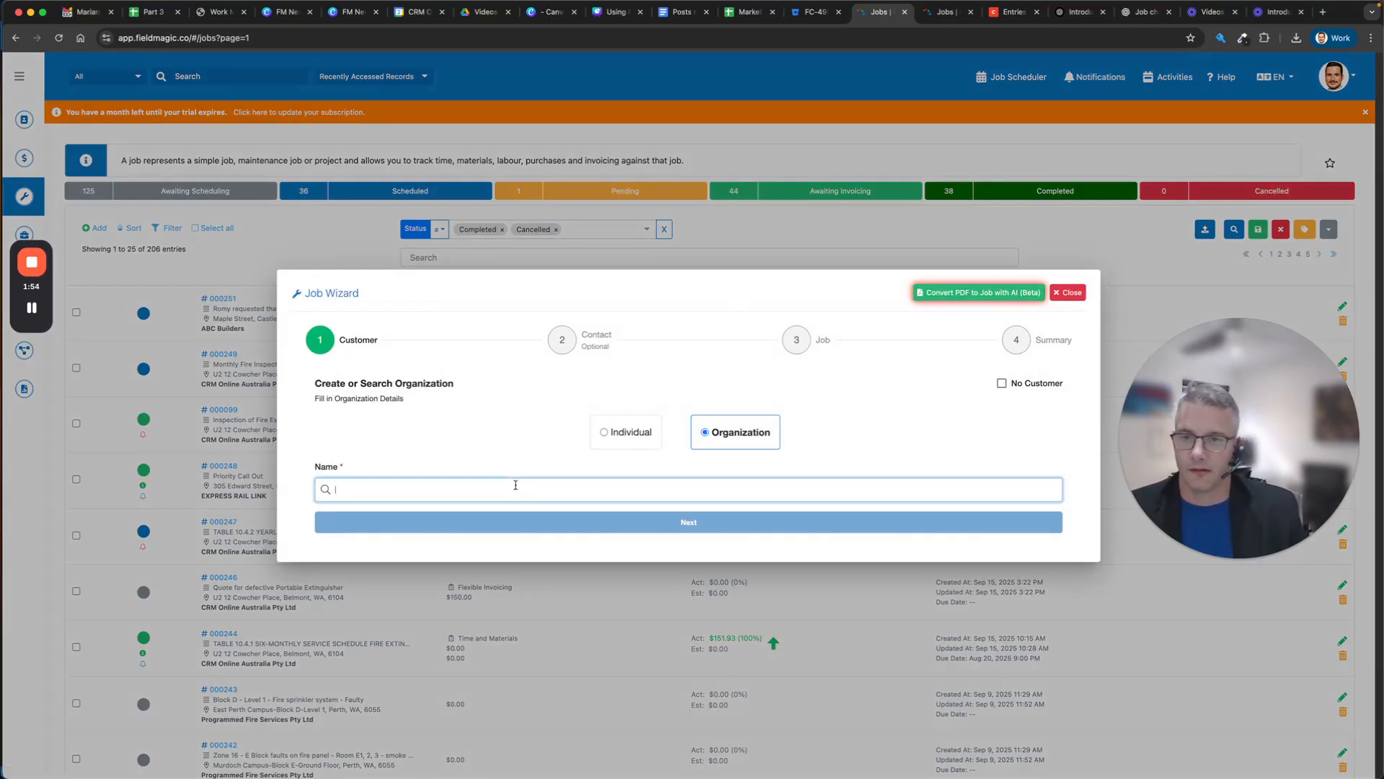
{"action": "type", "text": "CRM Online"}
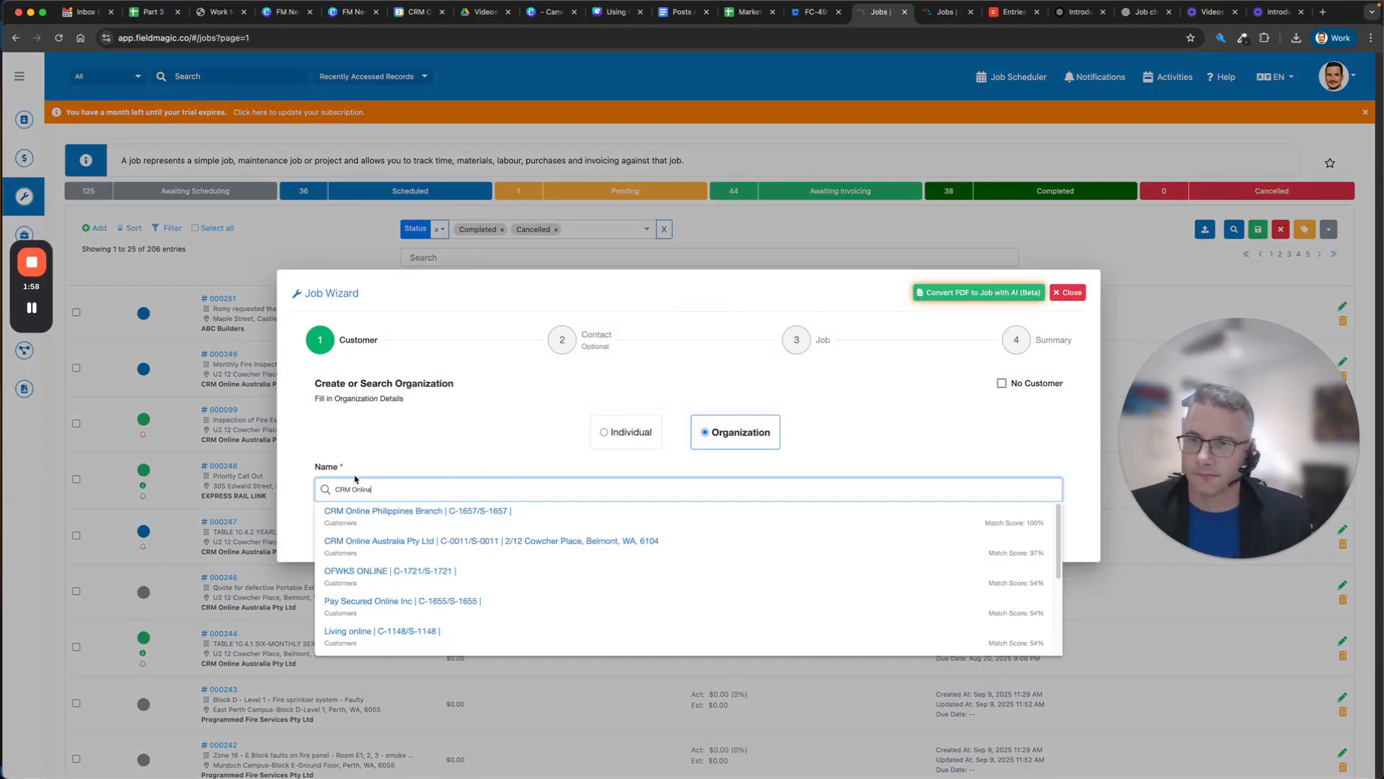
{"action": "left_click", "coordinate": [433, 546]}
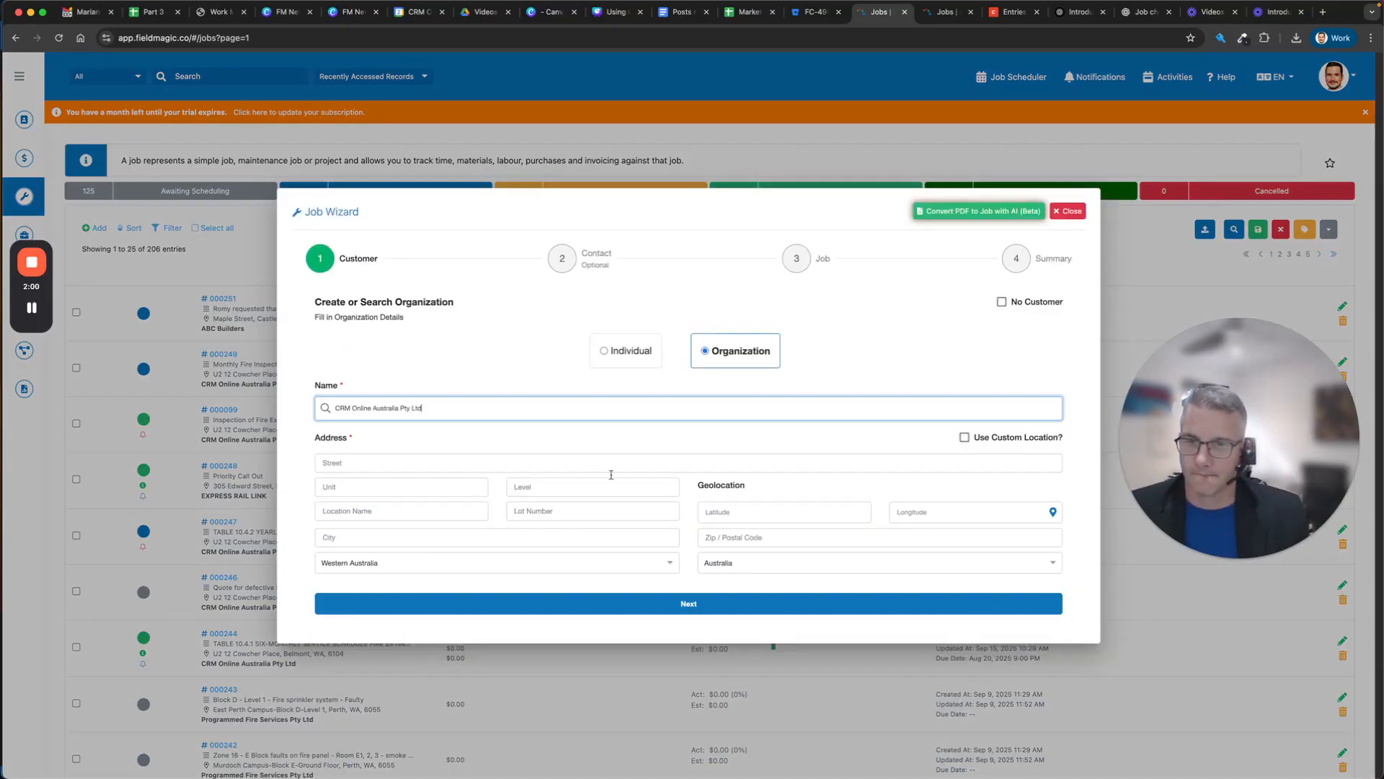
{"action": "left_click", "coordinate": [634, 597]}
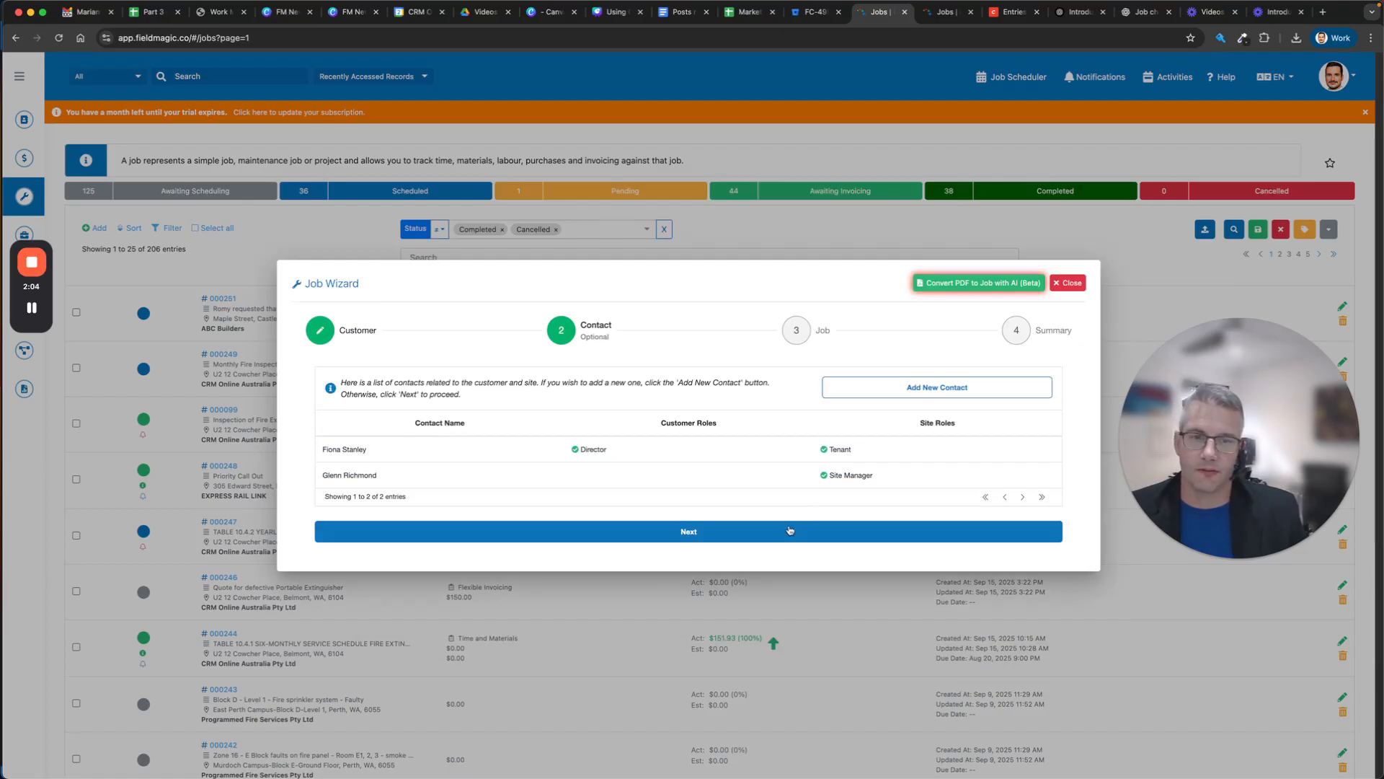
{"action": "left_click", "coordinate": [789, 531]}
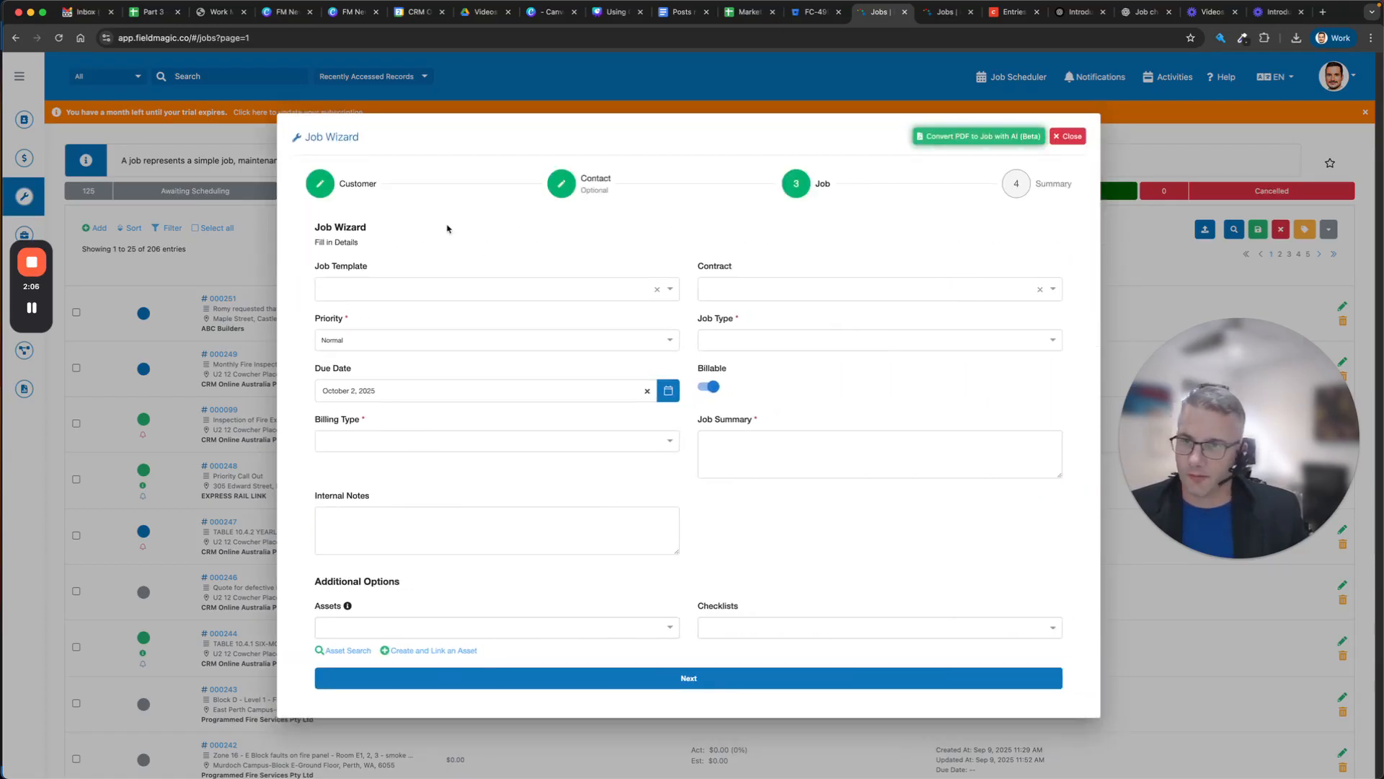
Step: Fill in the job details with type Simple Job, billing type Time and Materials and summary "Safety Example", and proceed to the summary
{"action": "left_click", "coordinate": [783, 342]}
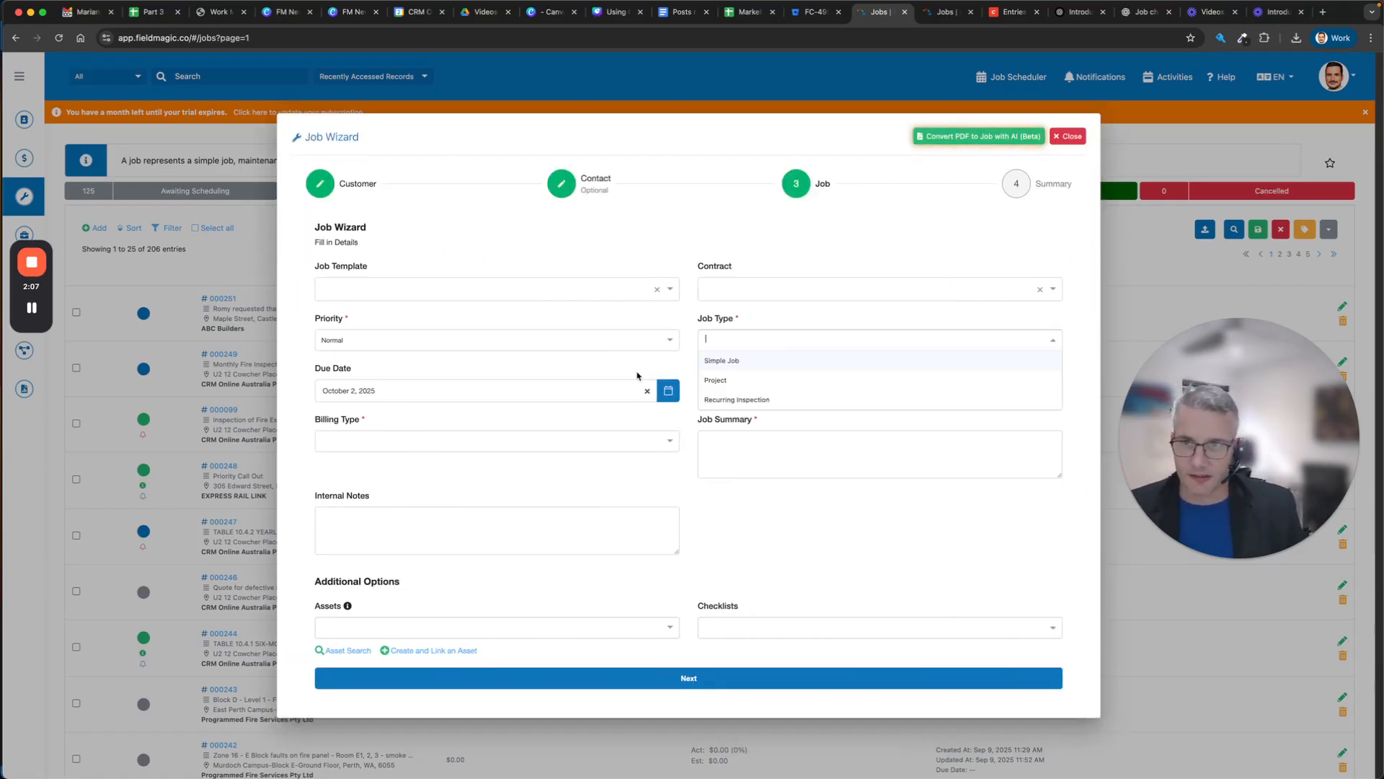
{"action": "left_click", "coordinate": [779, 363]}
{"action": "left_click", "coordinate": [376, 441]}
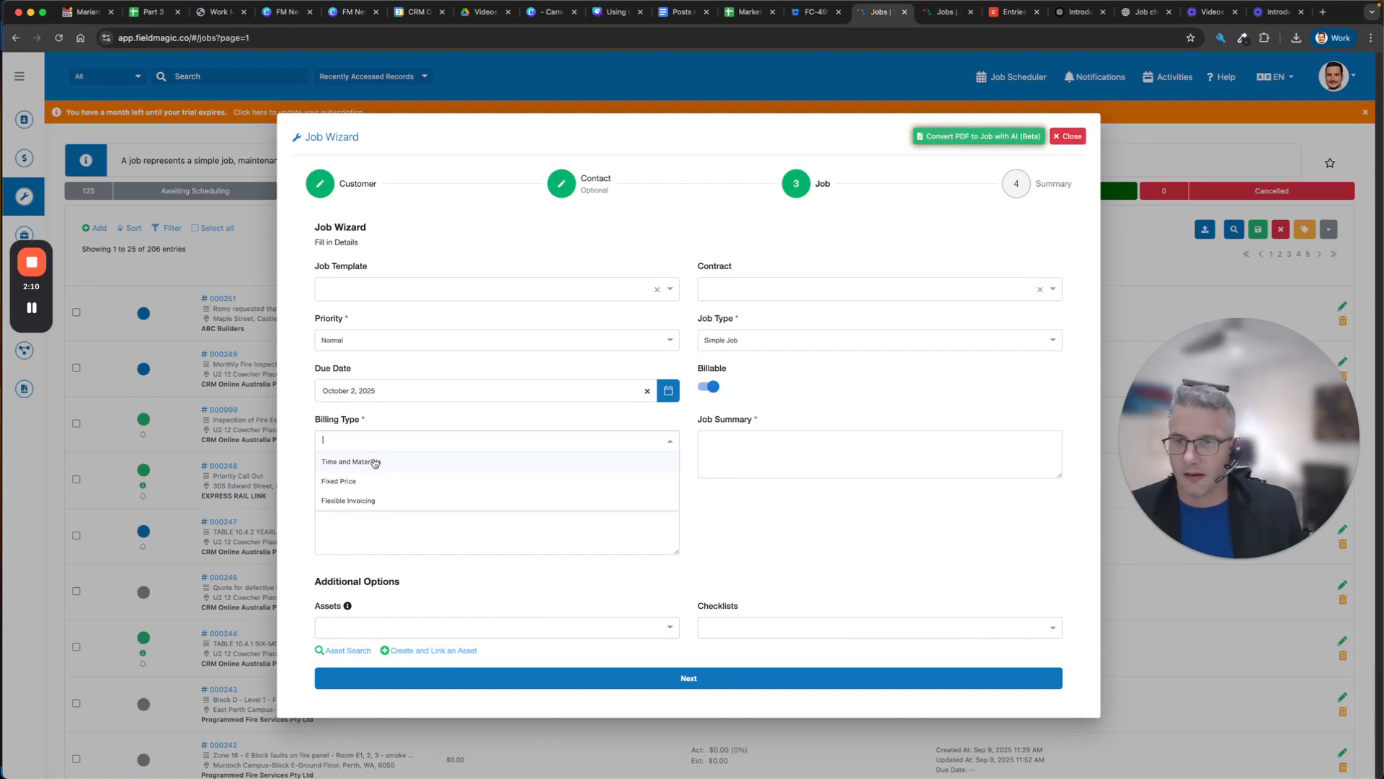
{"action": "left_click", "coordinate": [386, 465]}
{"action": "left_click", "coordinate": [799, 448]}
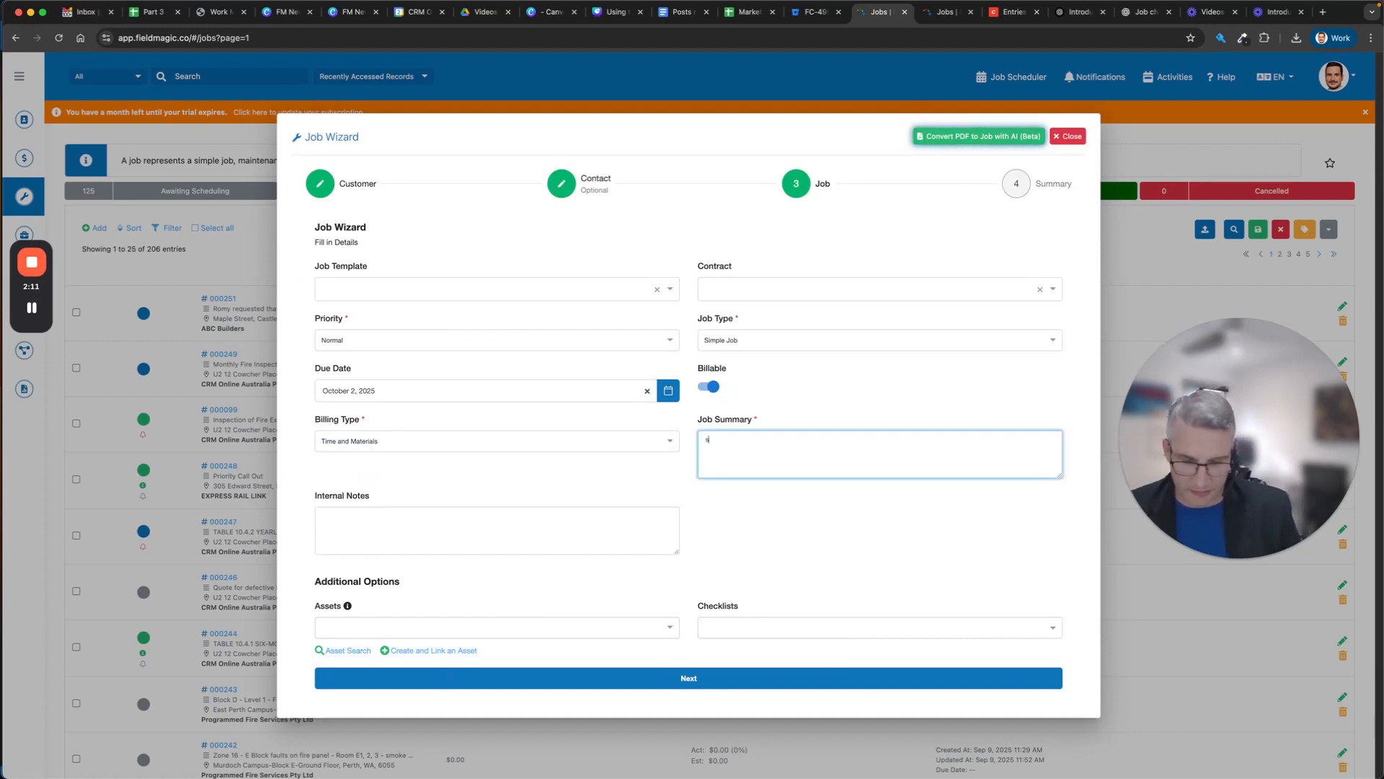
{"action": "key", "text": "BackSpace"}
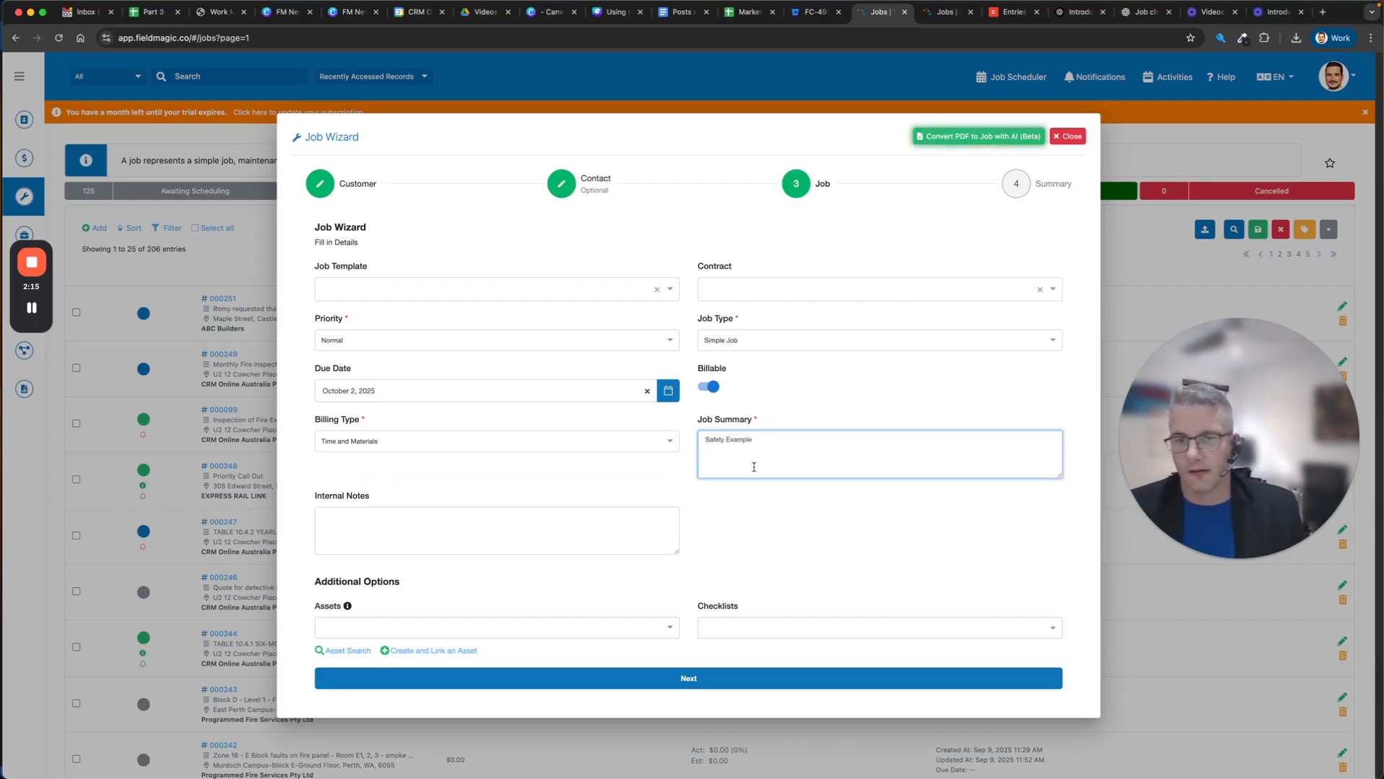
{"action": "left_click", "coordinate": [662, 685]}
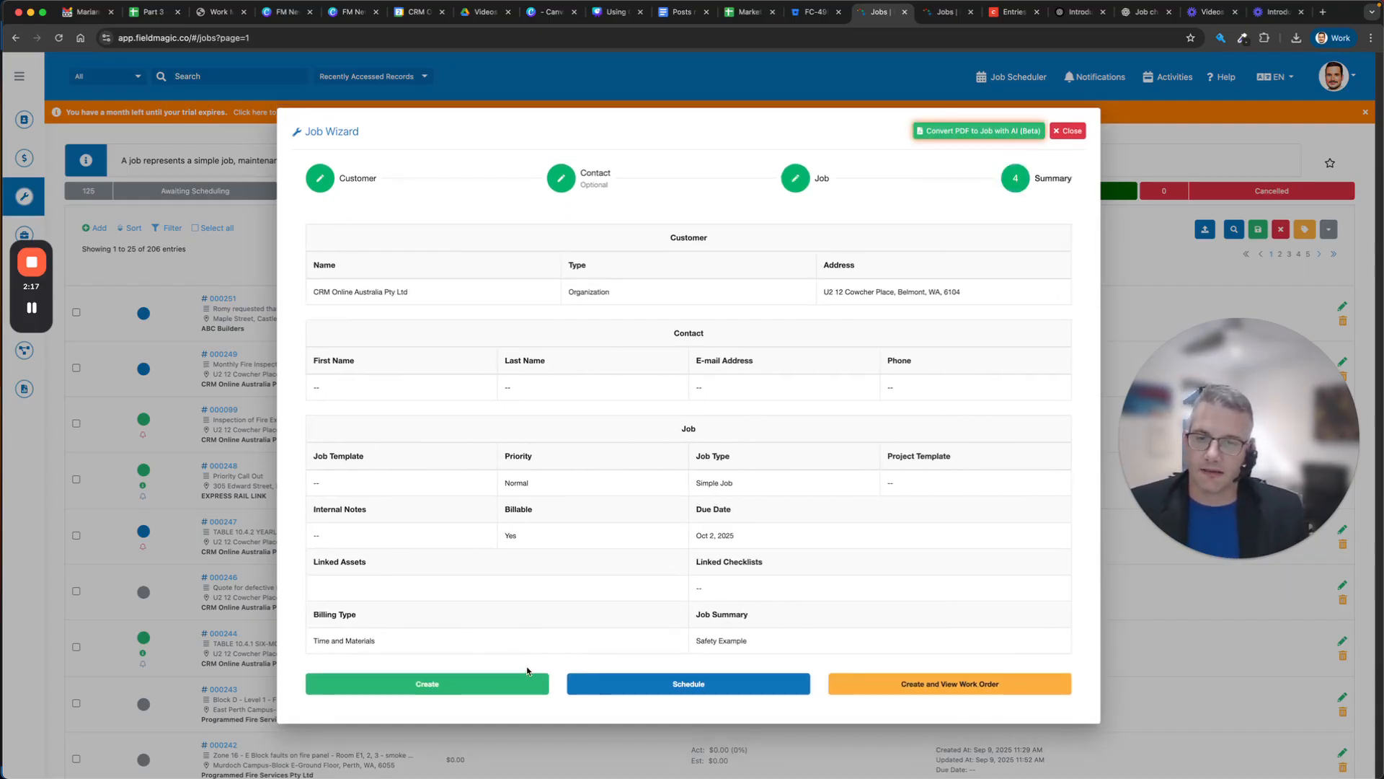
Step: Create the job from the wizard summary and open it for scheduling
{"action": "left_click", "coordinate": [484, 687]}
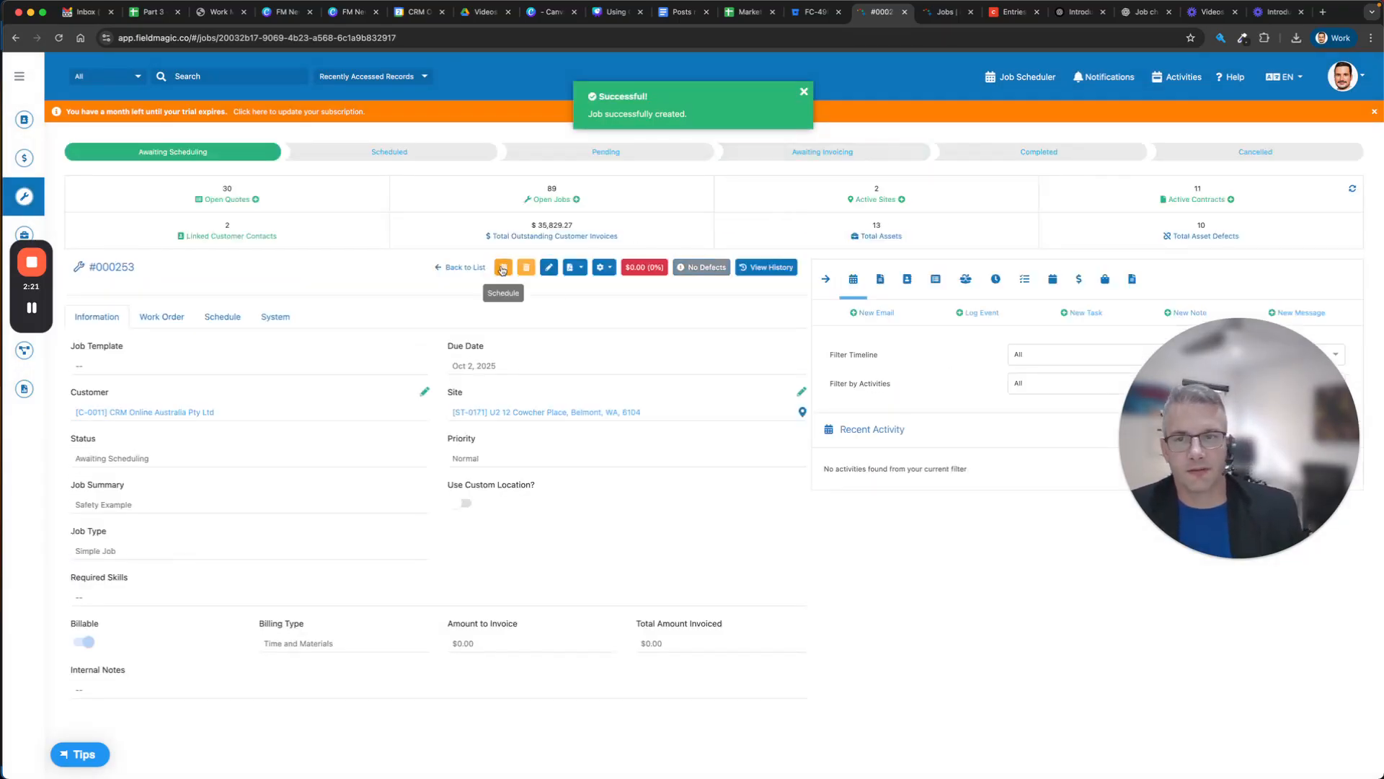
{"action": "left_click", "coordinate": [503, 268]}
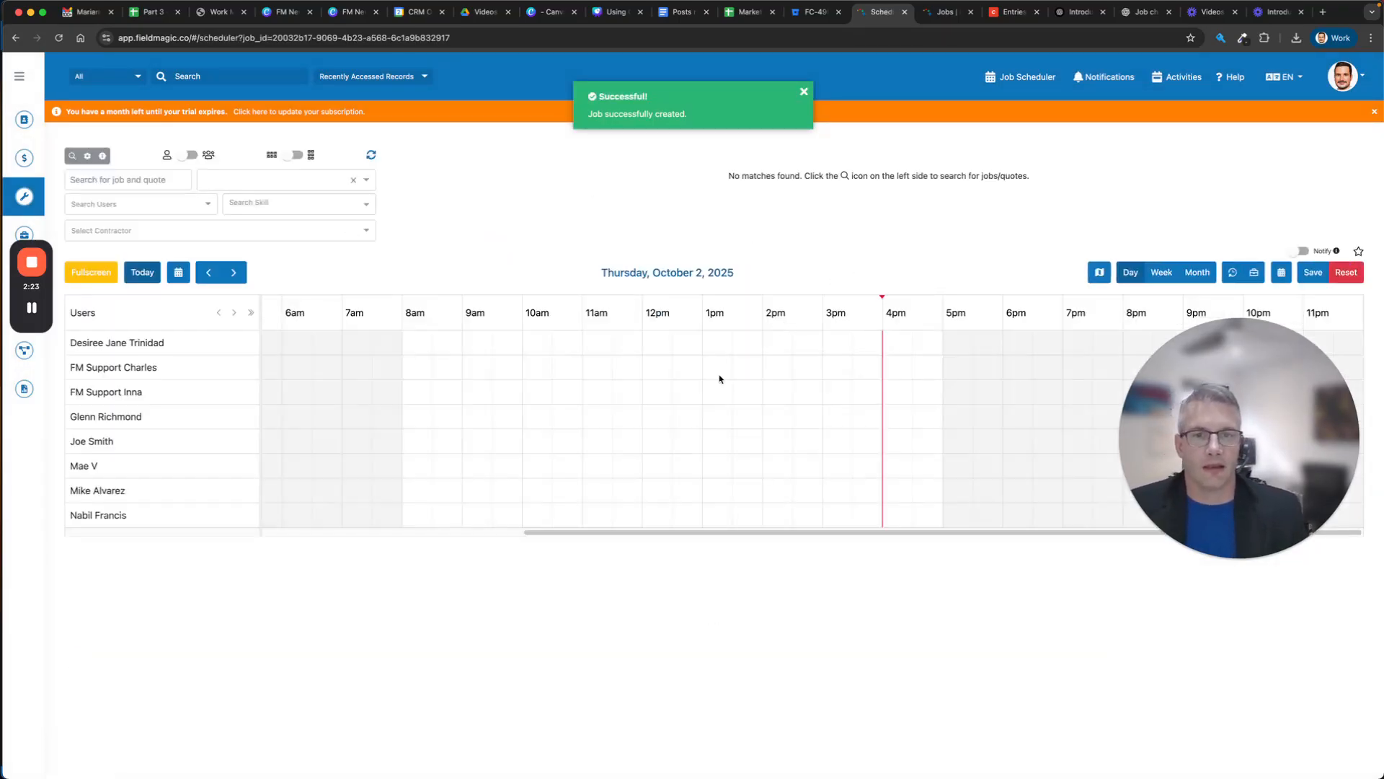